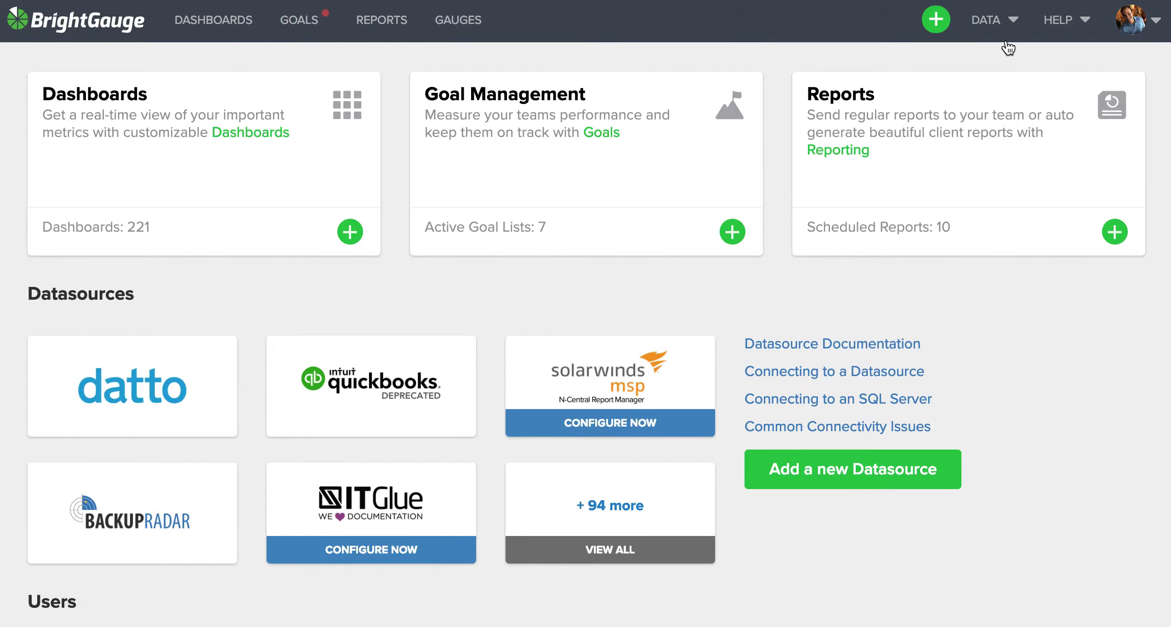
# - Go to Client Mappings under the DATA menu
pyautogui.click(1013, 33)
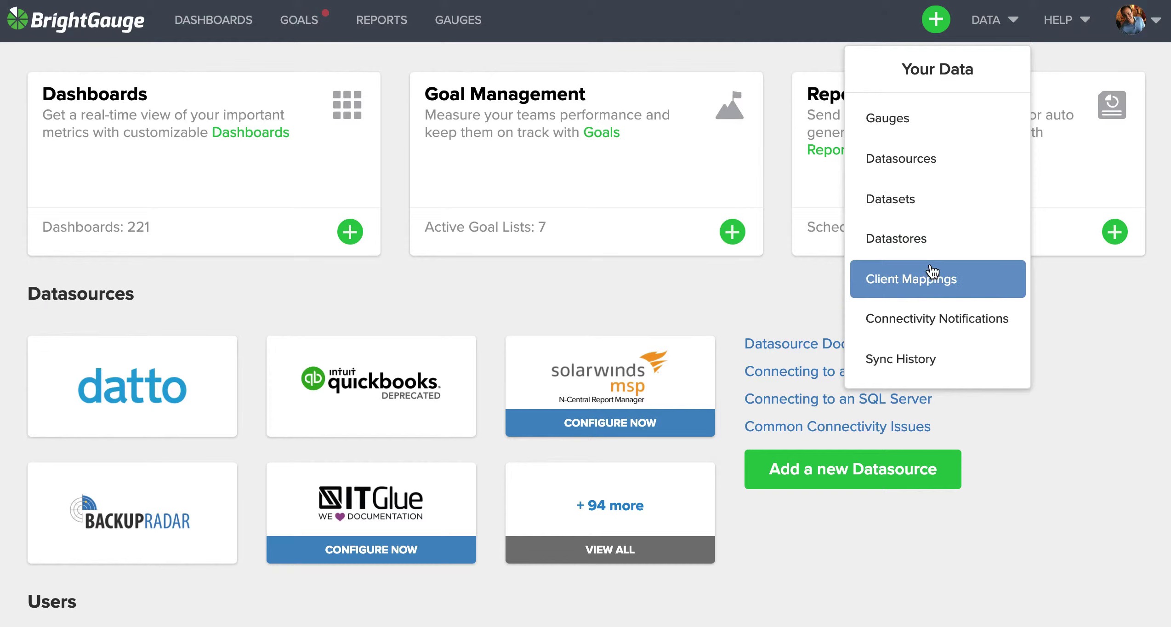
pyautogui.click(931, 275)
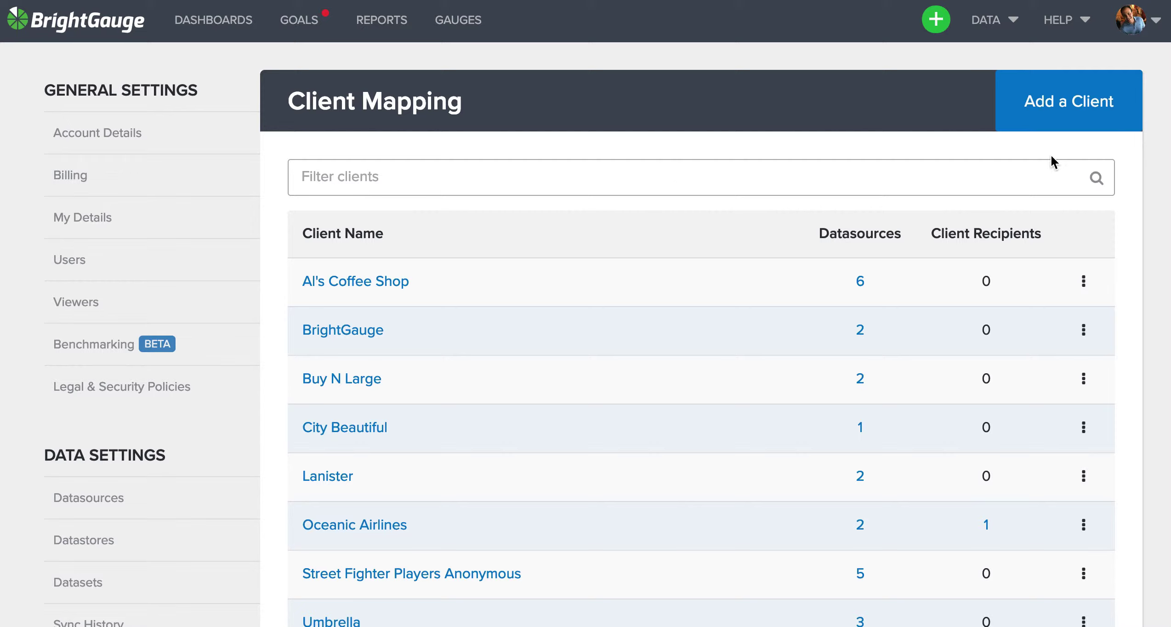
# - Add a new client mapping named 'Umbrella Corp'
pyautogui.click(1063, 125)
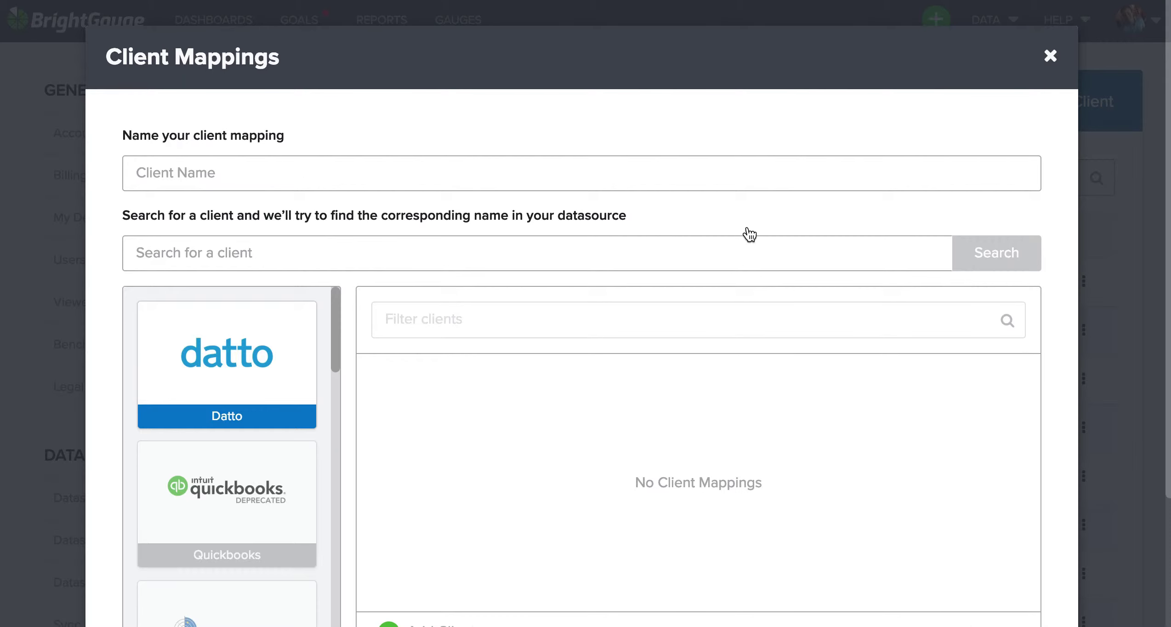
pyautogui.click(304, 181)
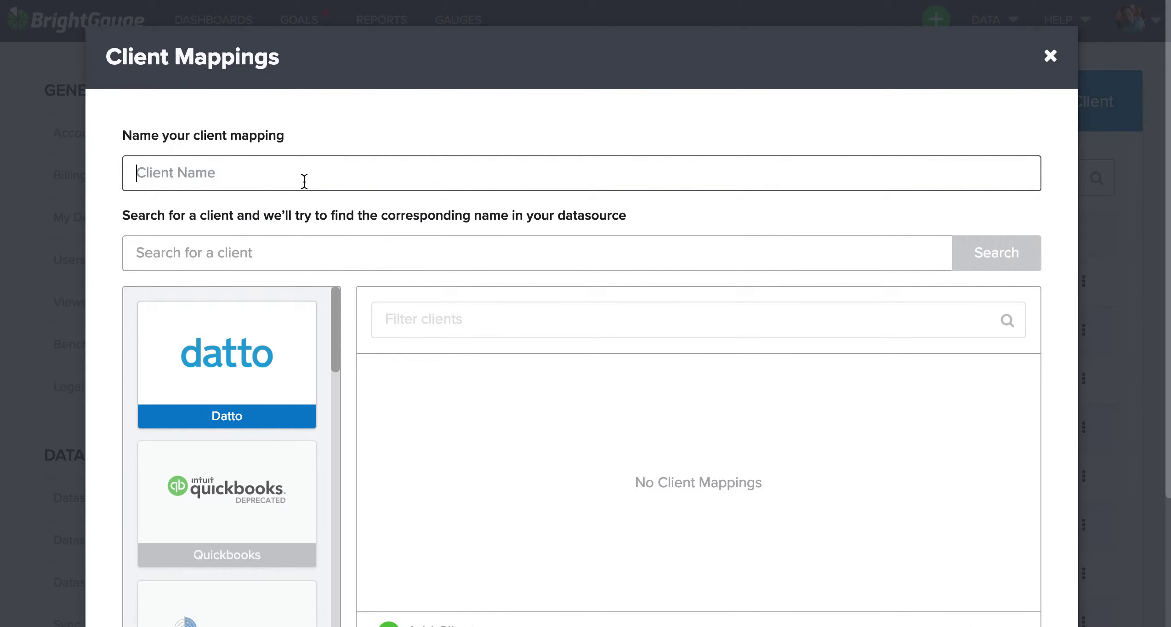
pyautogui.write('Umbre')
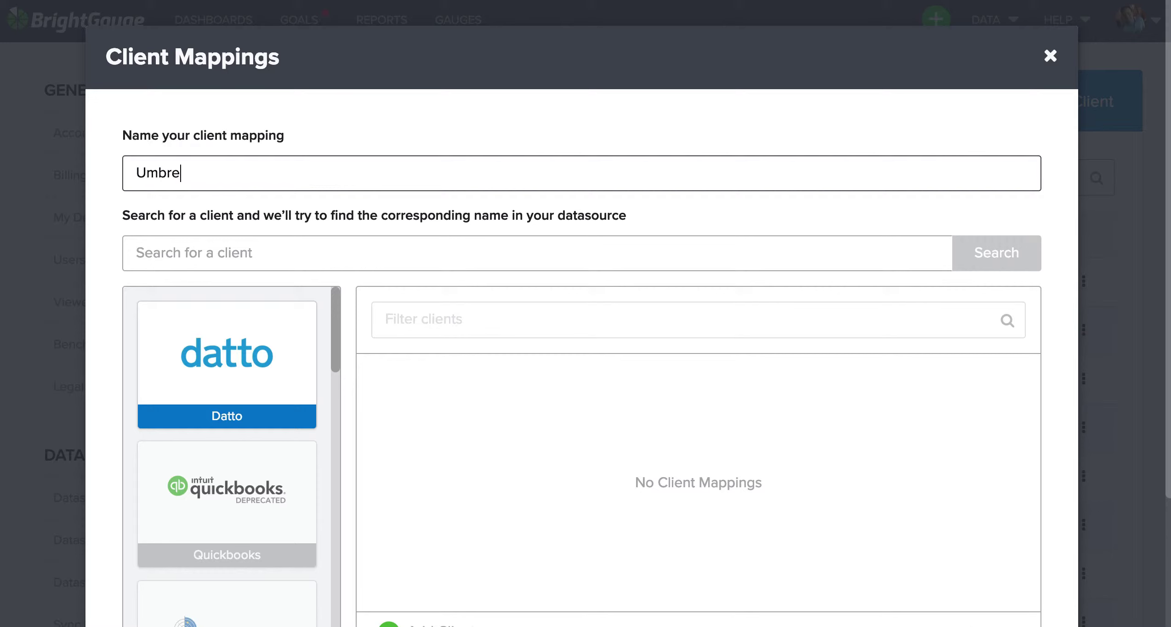
pyautogui.write('lla Corp')
# - Enter 'umbrella' as the datasource client search term
pyautogui.click(276, 251)
pyautogui.write('ubr')
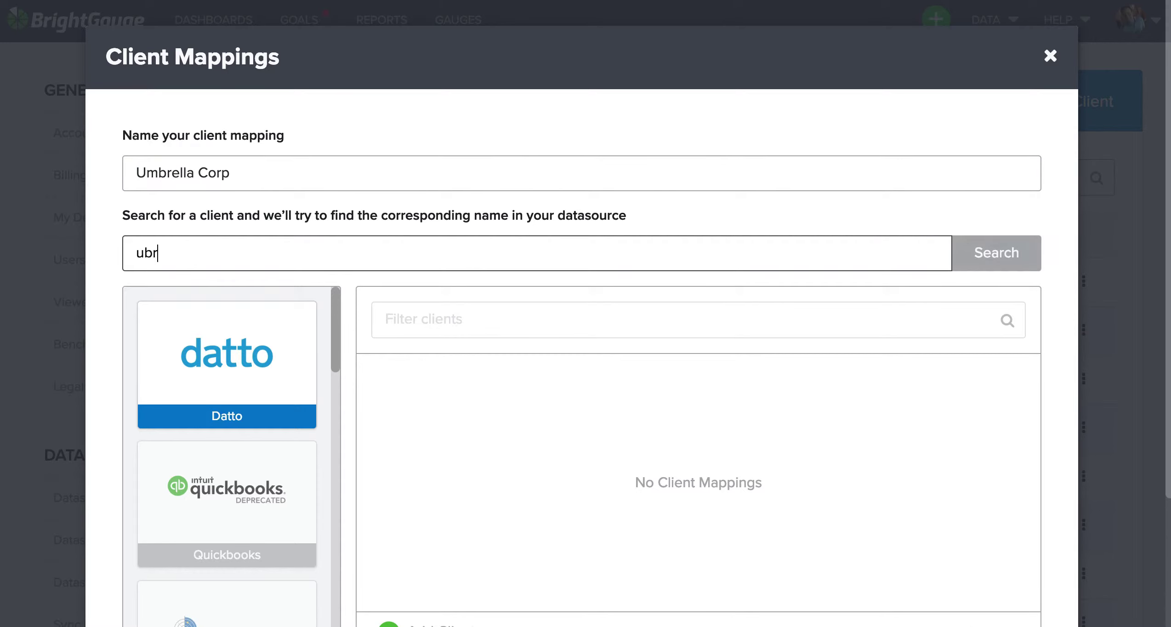
pyautogui.press('BackSpace')
pyautogui.write('mbrella')
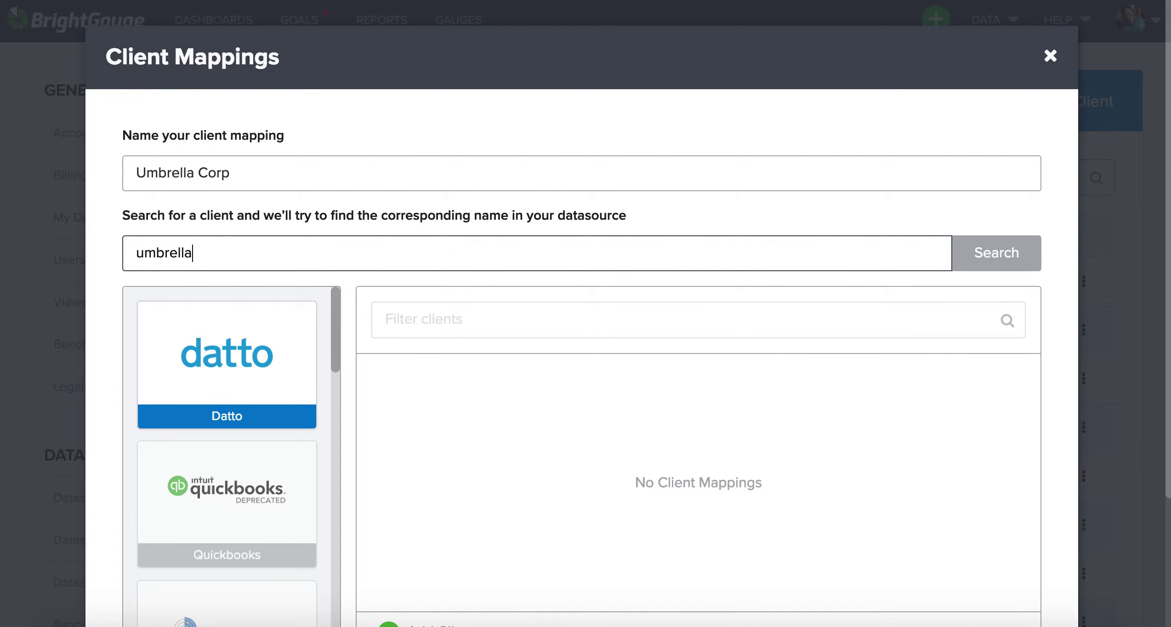
# - Run the umbrella search and check the Quickbooks and ConnectWise matches
pyautogui.click(967, 265)
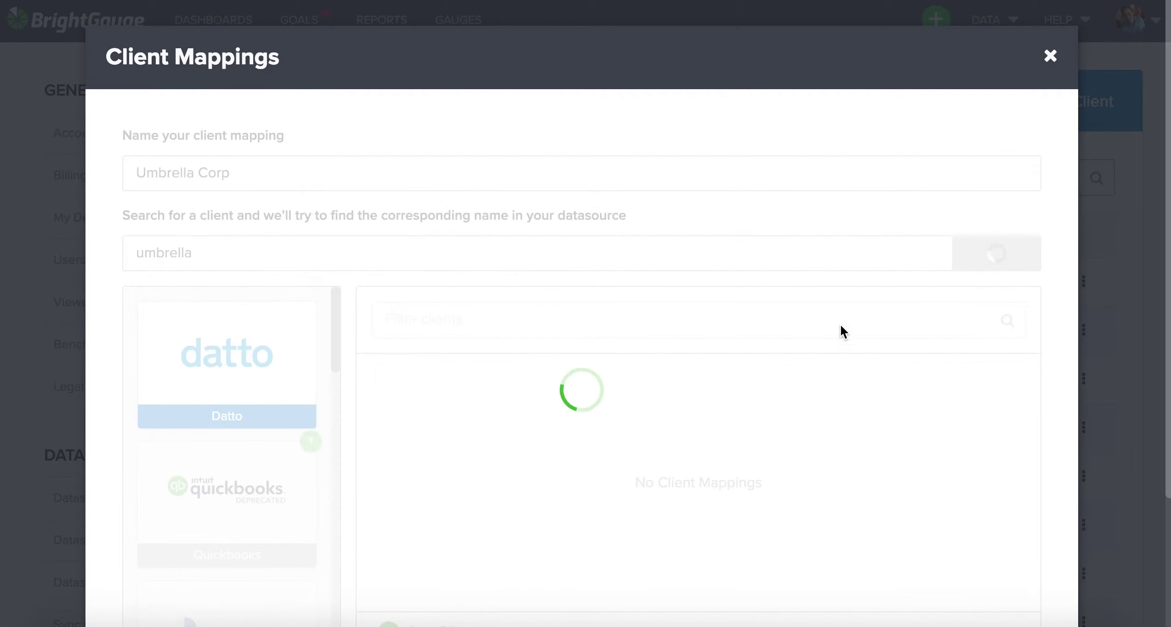
pyautogui.click(230, 496)
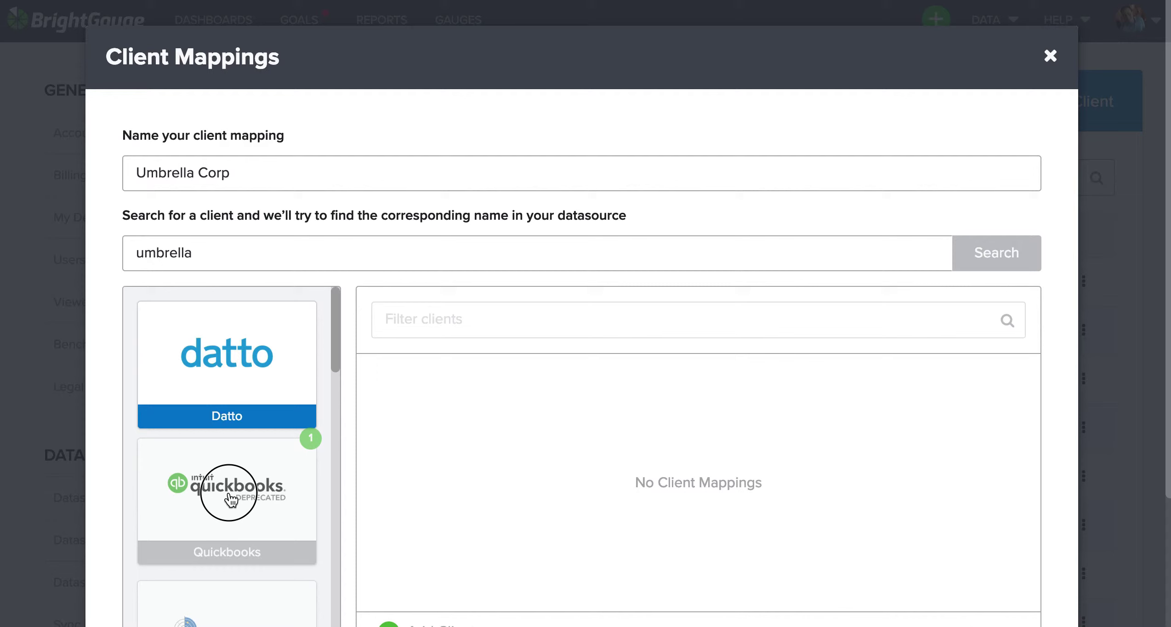
pyautogui.scroll(-3, 296, 481)
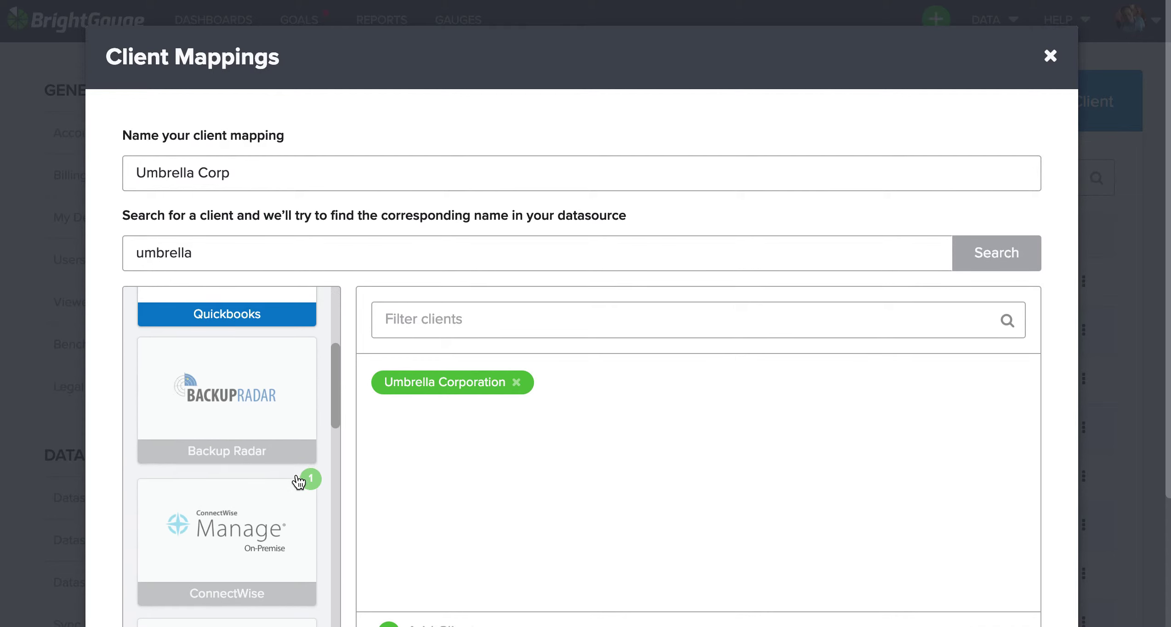
pyautogui.click(254, 535)
pyautogui.scroll(-5, 275, 450)
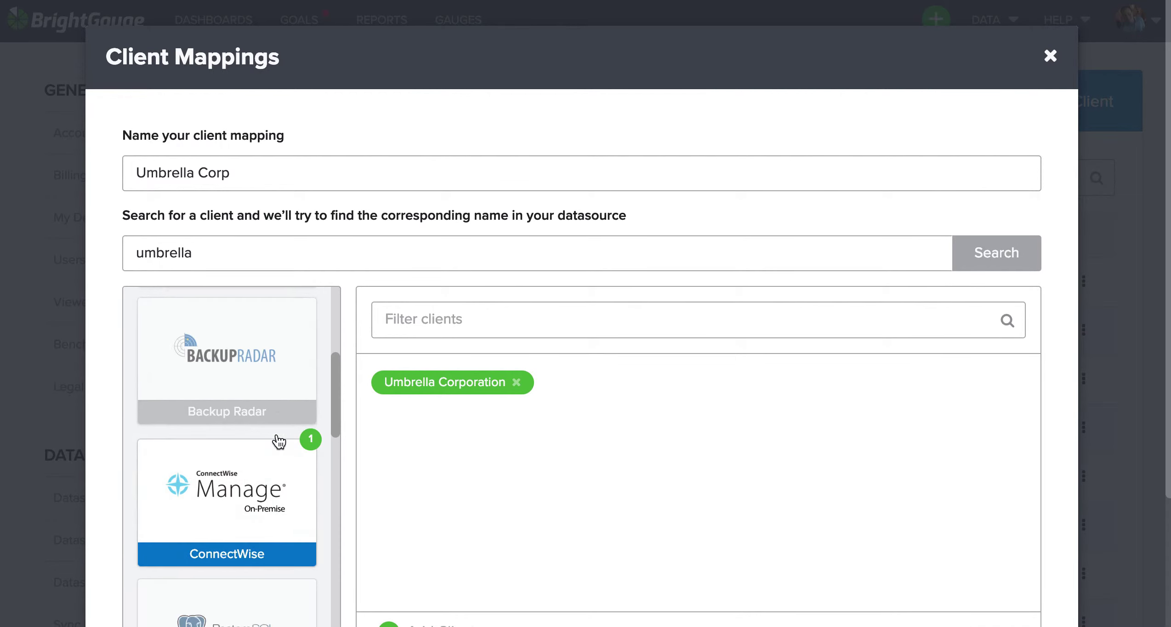
# - Check the Automate match, then review Datto's mappings for the client
pyautogui.click(256, 580)
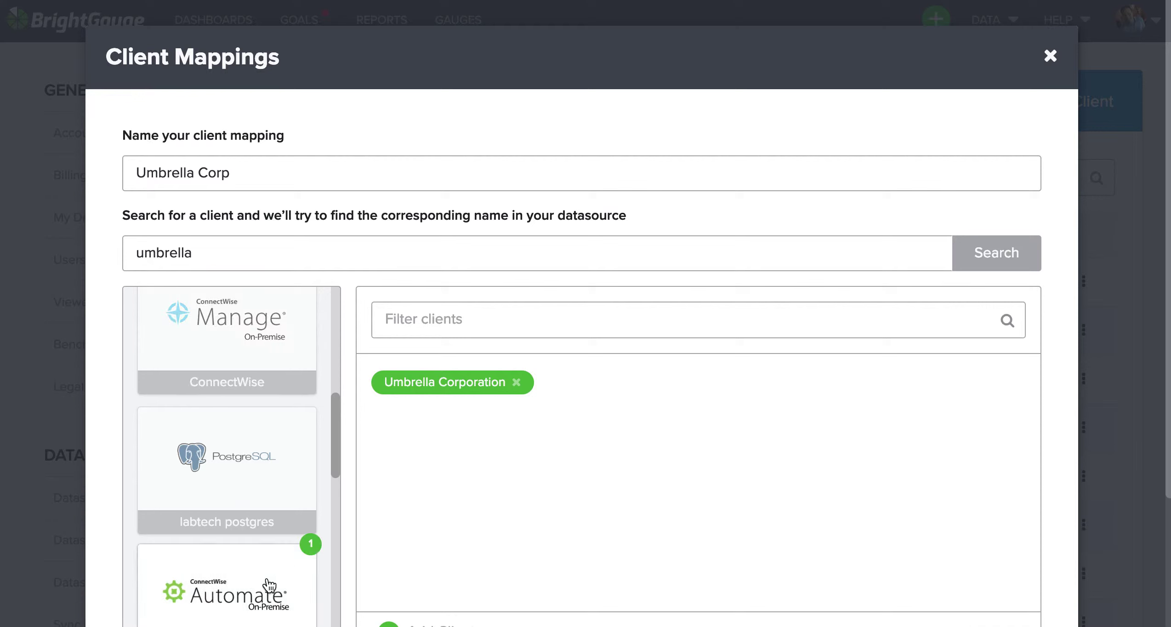
pyautogui.scroll(3, 311, 515)
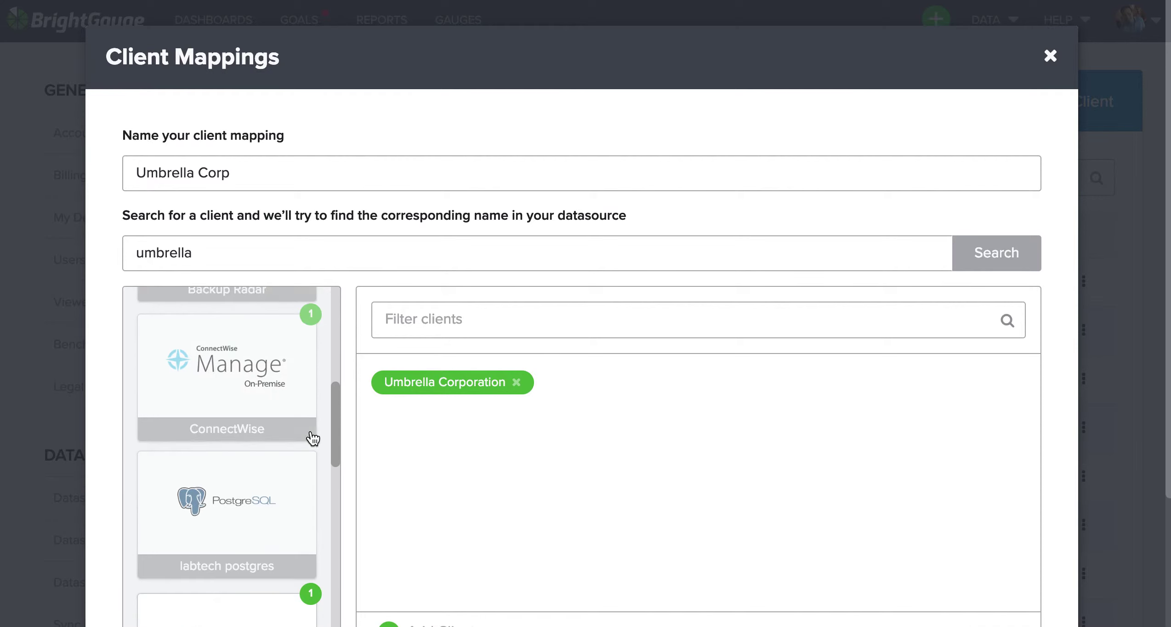
pyautogui.scroll(3, 309, 410)
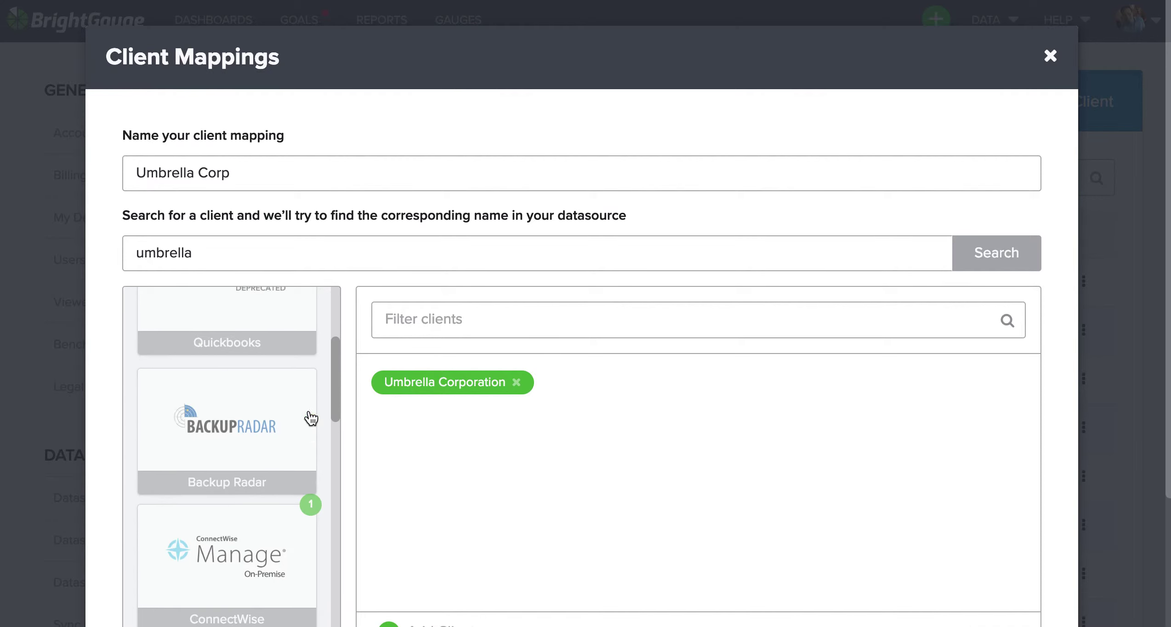
pyautogui.scroll(3, 239, 455)
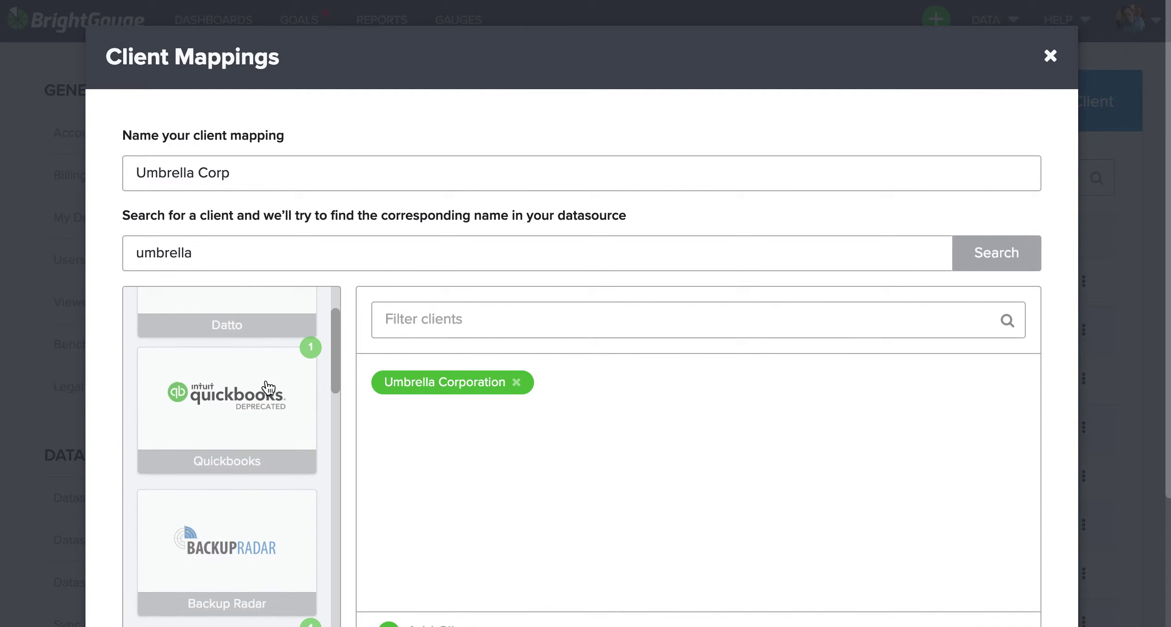
pyautogui.scroll(2, 264, 387)
pyautogui.click(281, 354)
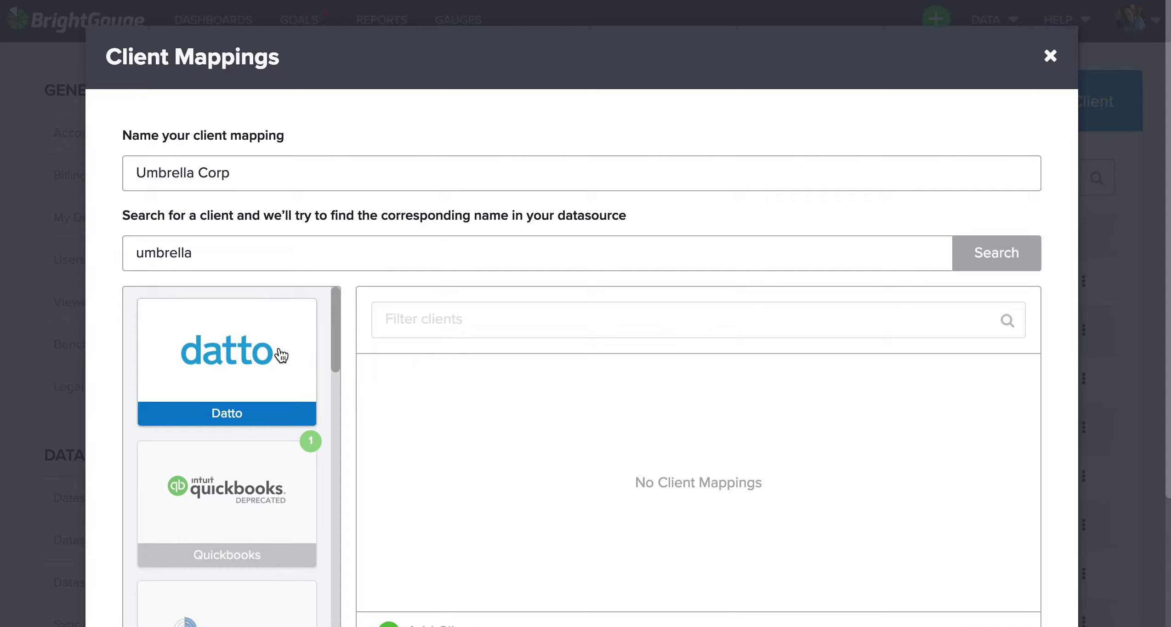
pyautogui.scroll(-4, 590, 448)
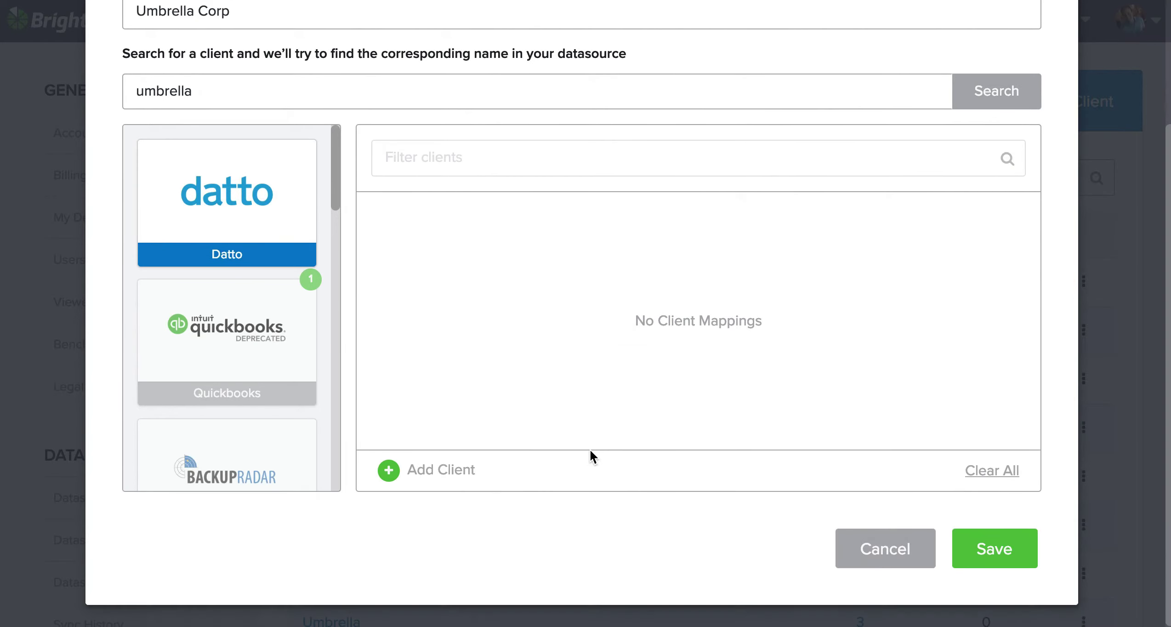
pyautogui.click(389, 469)
pyautogui.click(480, 426)
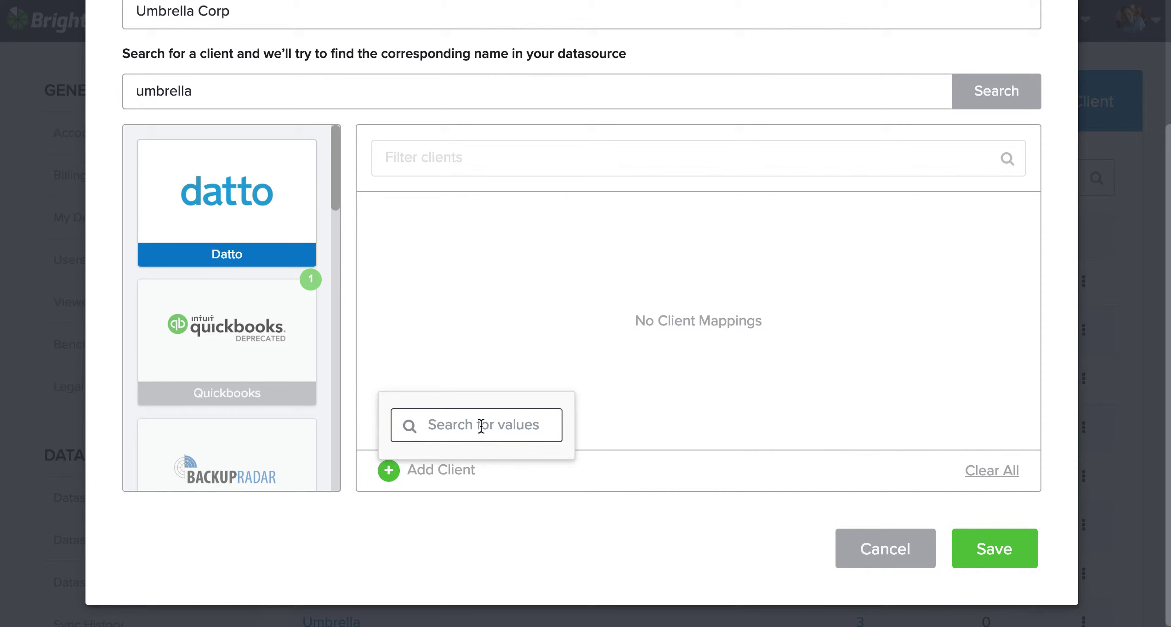
pyautogui.write('umb')
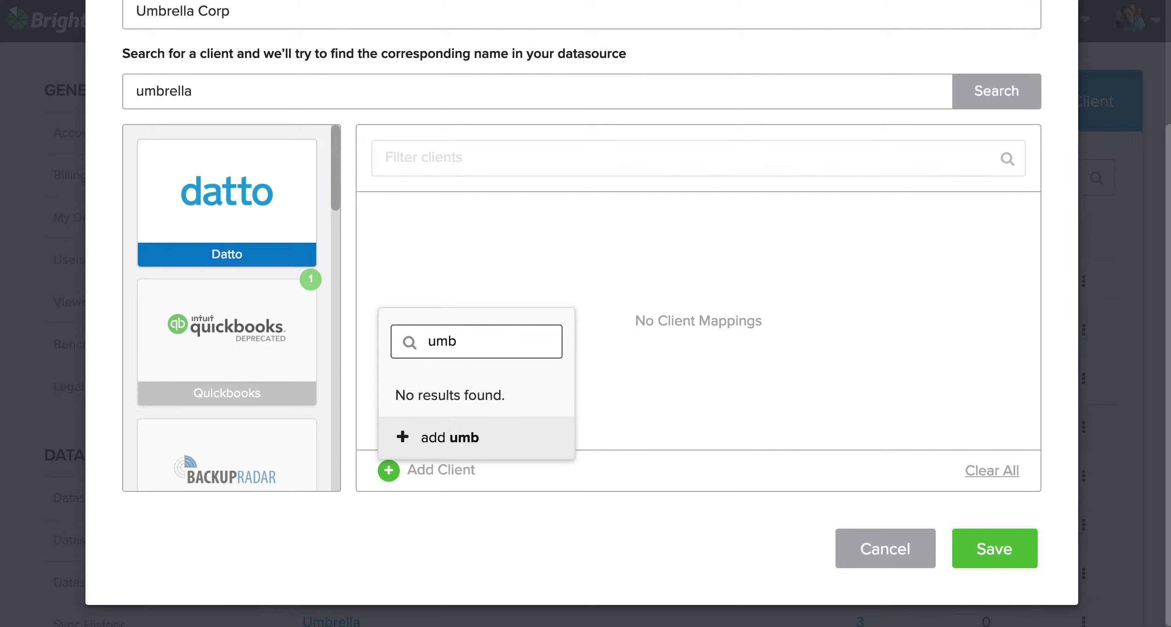
pyautogui.press('BackSpace')
pyautogui.press('BackSpace')
pyautogui.press('BackSpace')
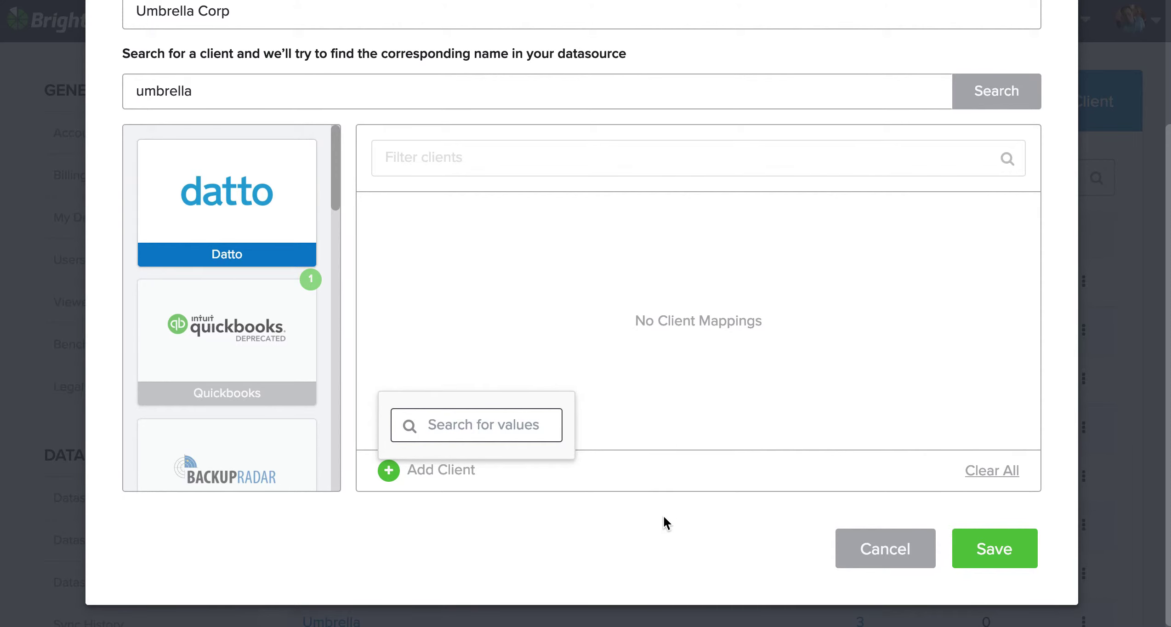
pyautogui.click(657, 537)
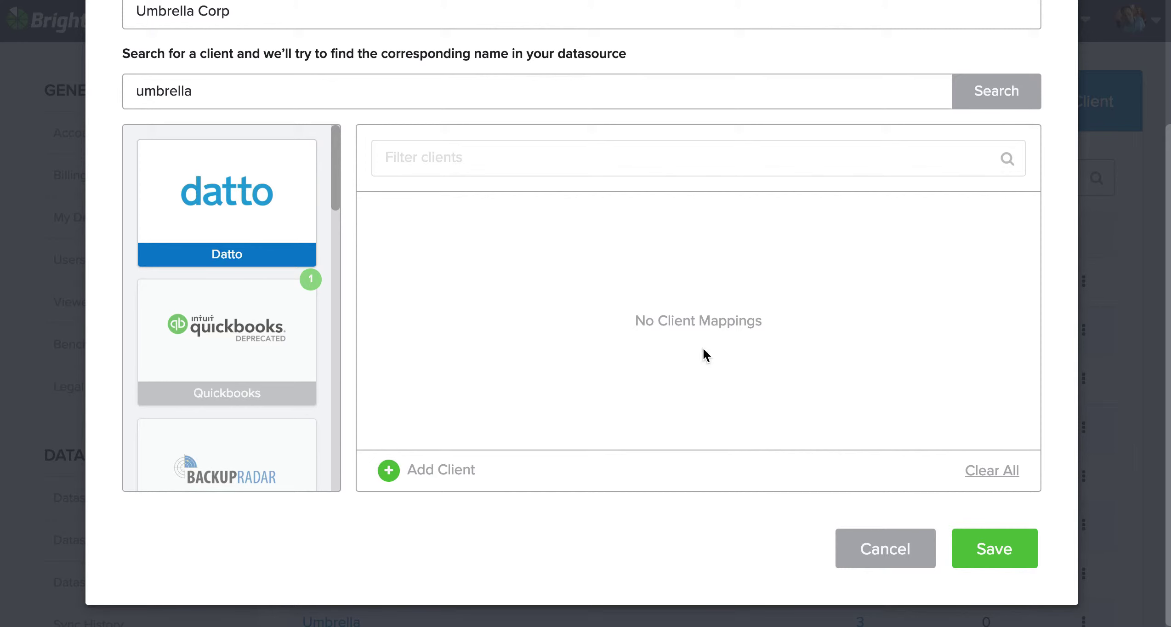
# - Save the Umbrella Corp mapping with 5 datasources, confirm it, then go to Reports
pyautogui.click(1009, 546)
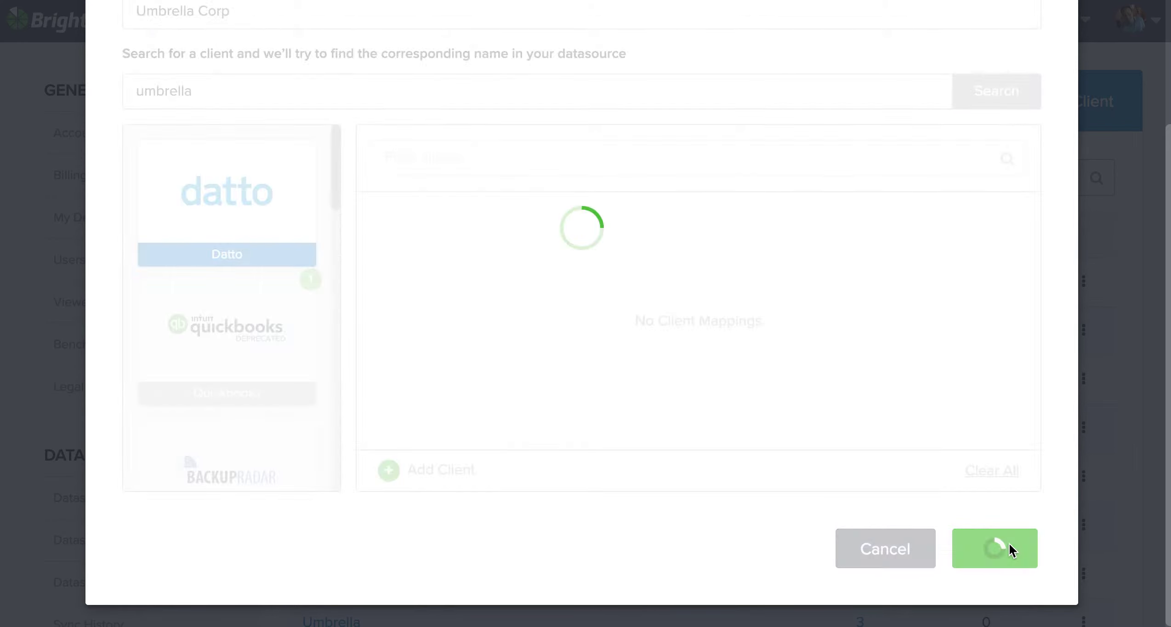
pyautogui.scroll(-5, 621, 464)
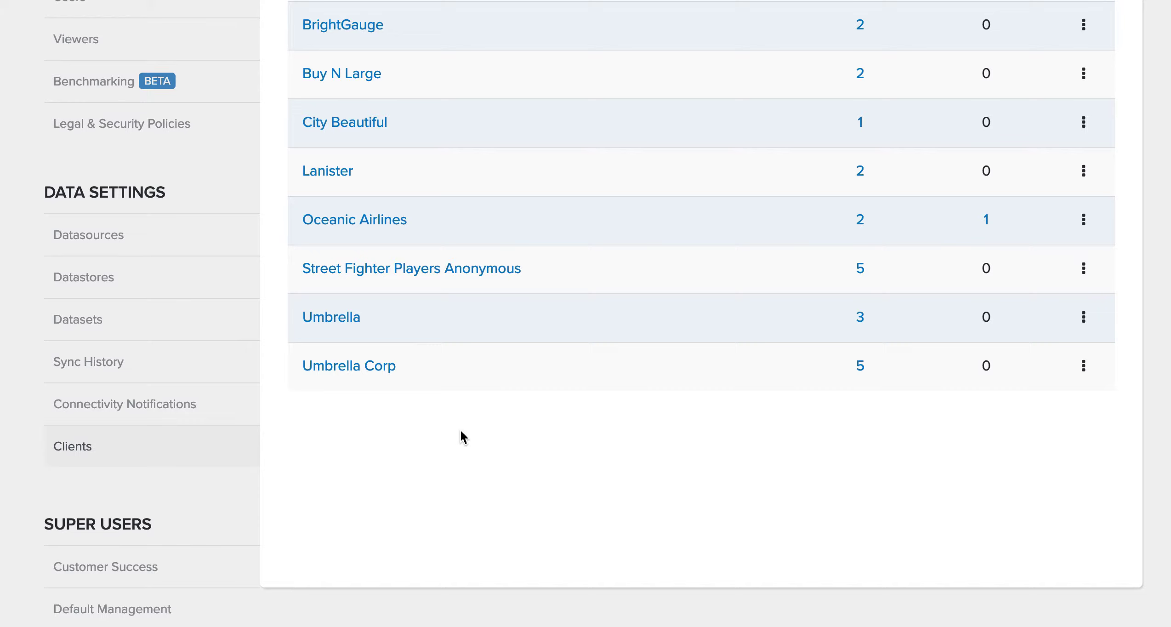
pyautogui.scroll(5, 460, 437)
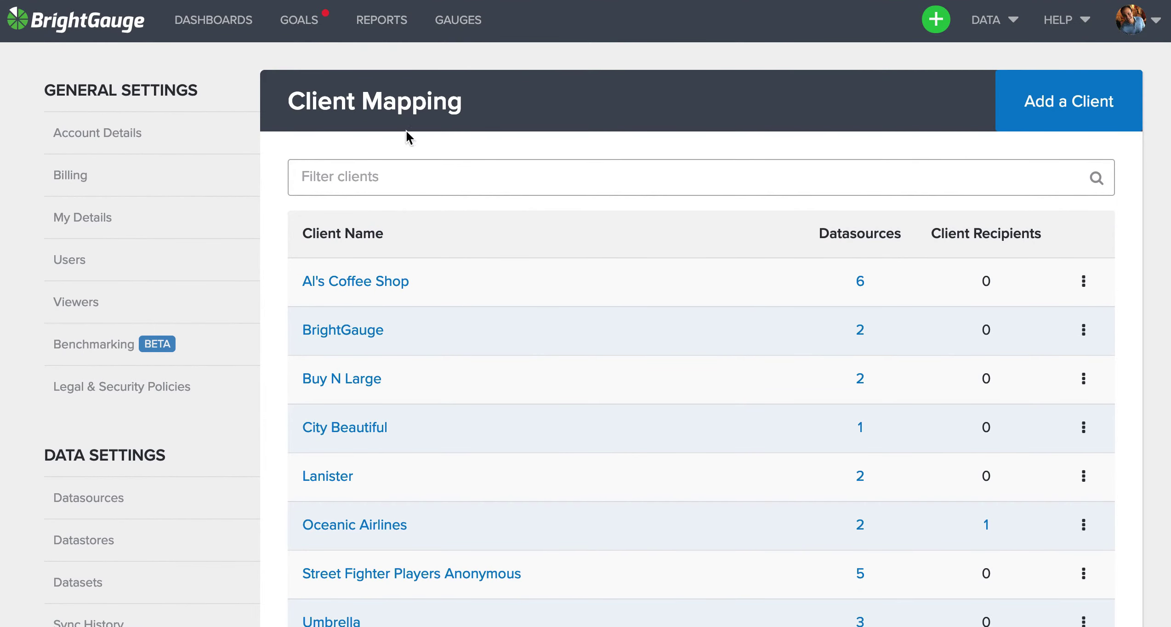
pyautogui.click(383, 23)
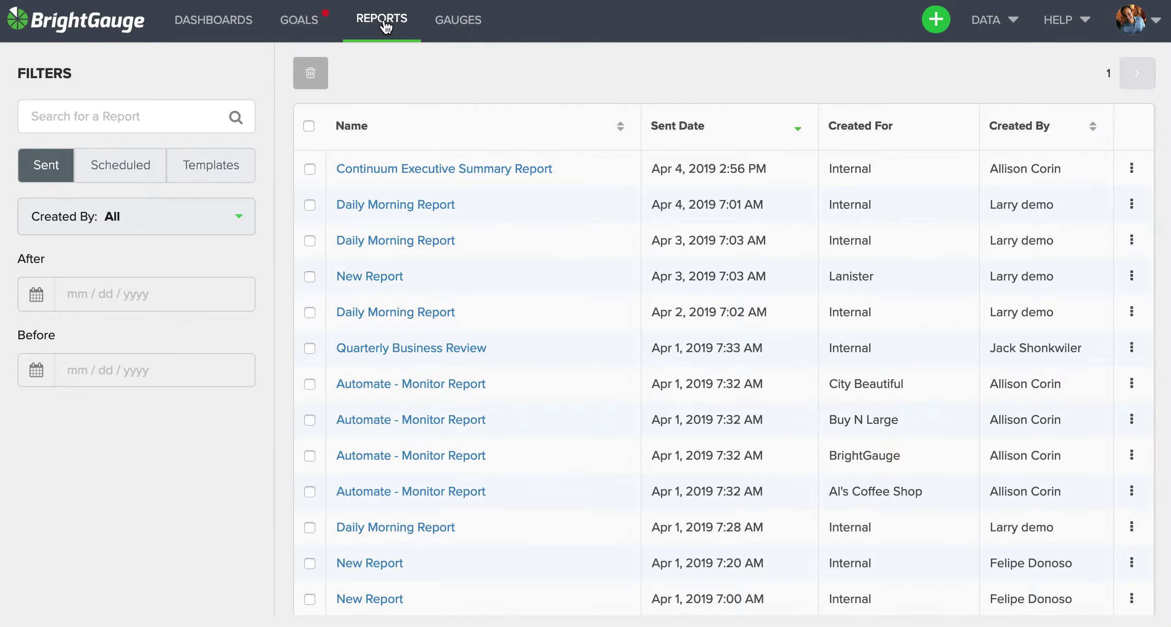
# - Create a new report from the Quarterly Business Review template
pyautogui.click(233, 178)
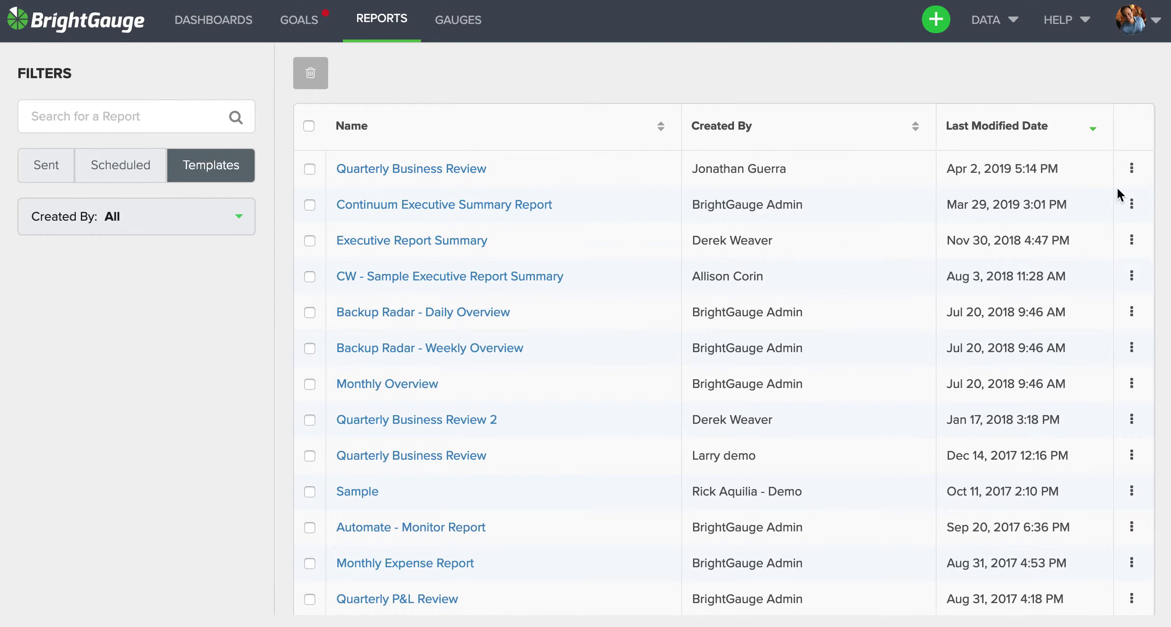
pyautogui.click(1132, 170)
pyautogui.click(1116, 202)
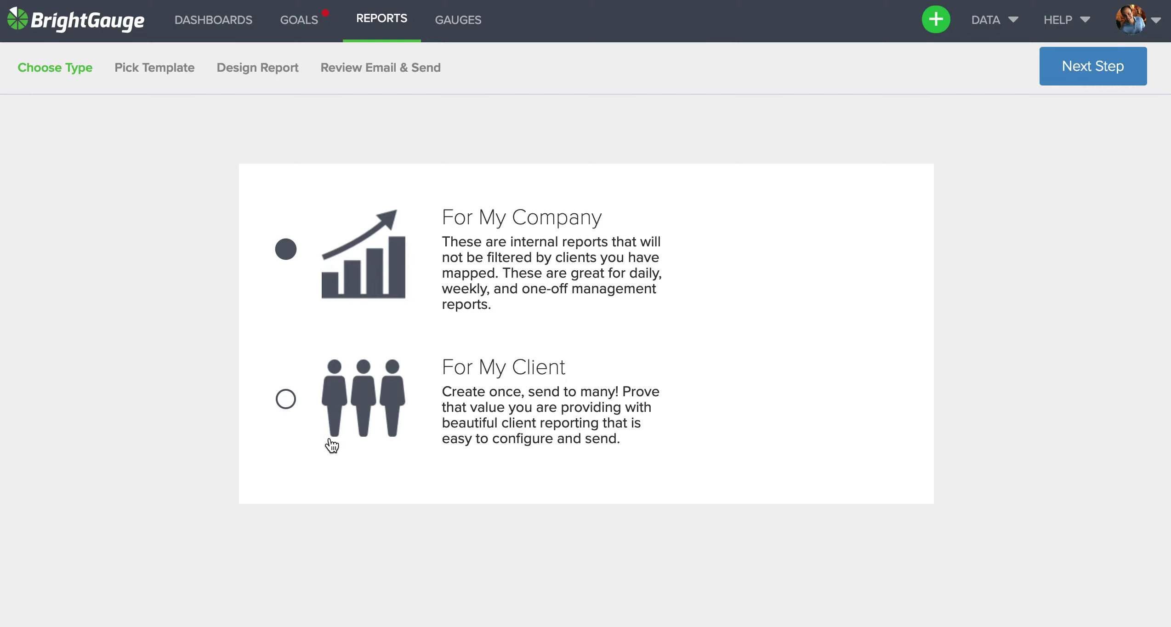
# - Set the report type to For My Client with all clients selected
pyautogui.click(286, 399)
pyautogui.scroll(-5, 852, 404)
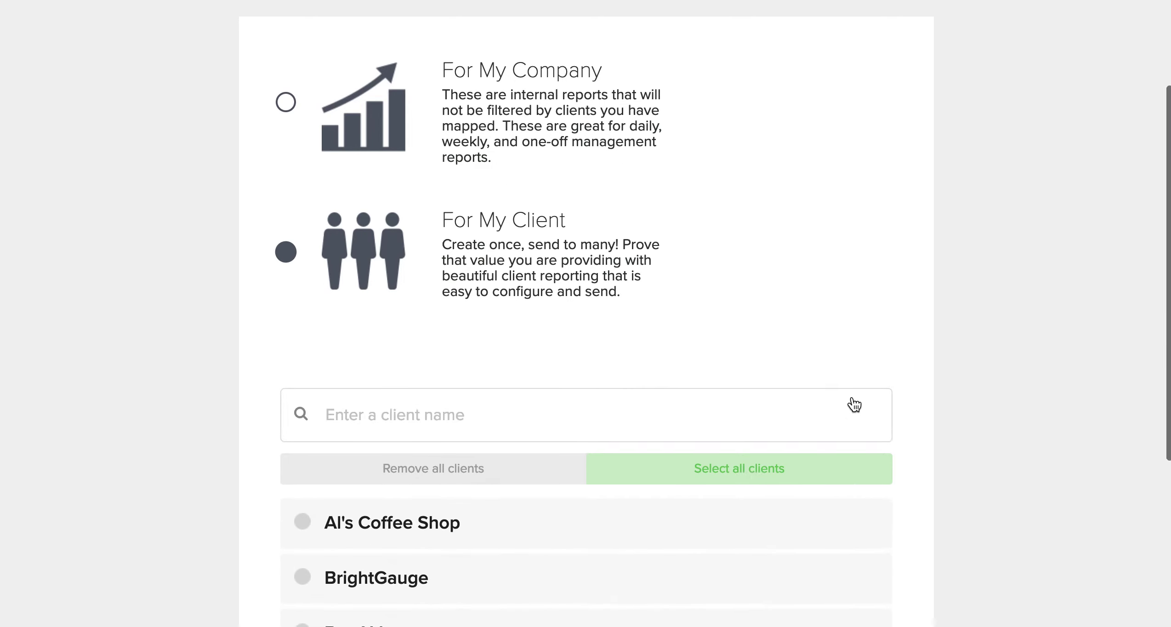
pyautogui.scroll(-3, 853, 397)
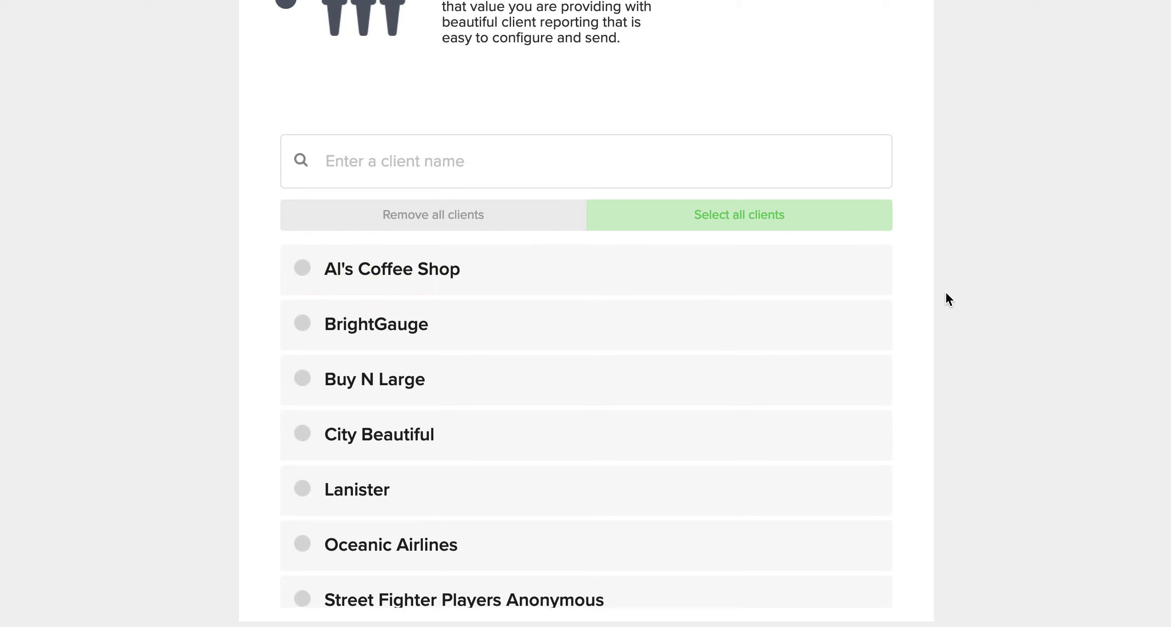
pyautogui.click(750, 227)
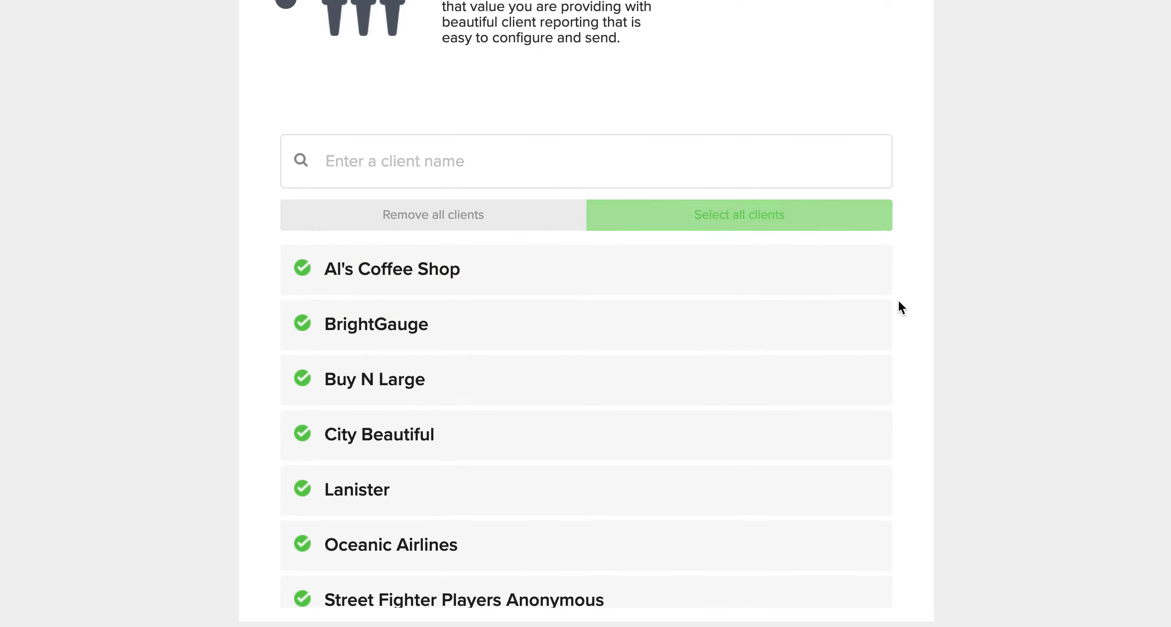
pyautogui.scroll(8, 919, 349)
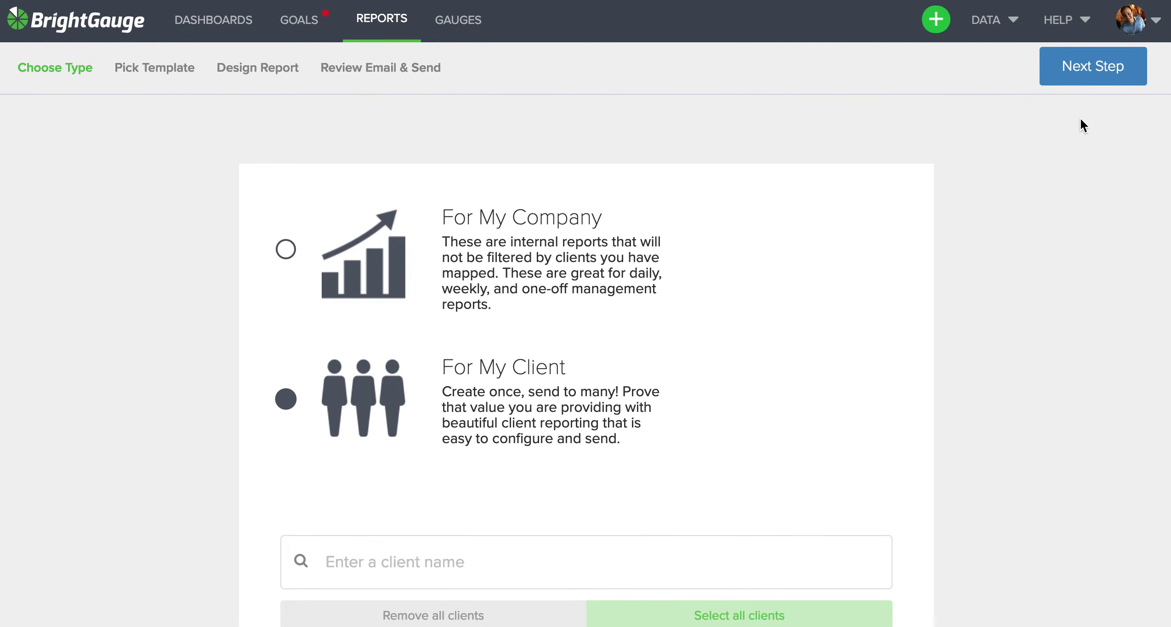
pyautogui.click(1084, 68)
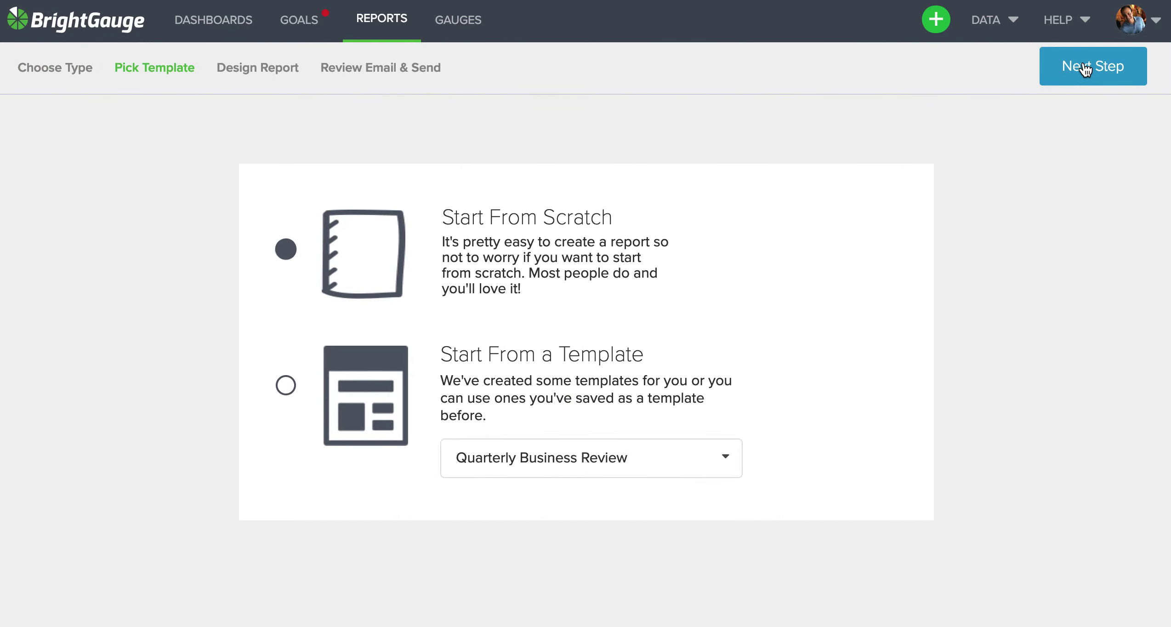
# - Confirm Quarterly Business Review as the template and proceed to report design
pyautogui.click(734, 467)
pyautogui.click(980, 403)
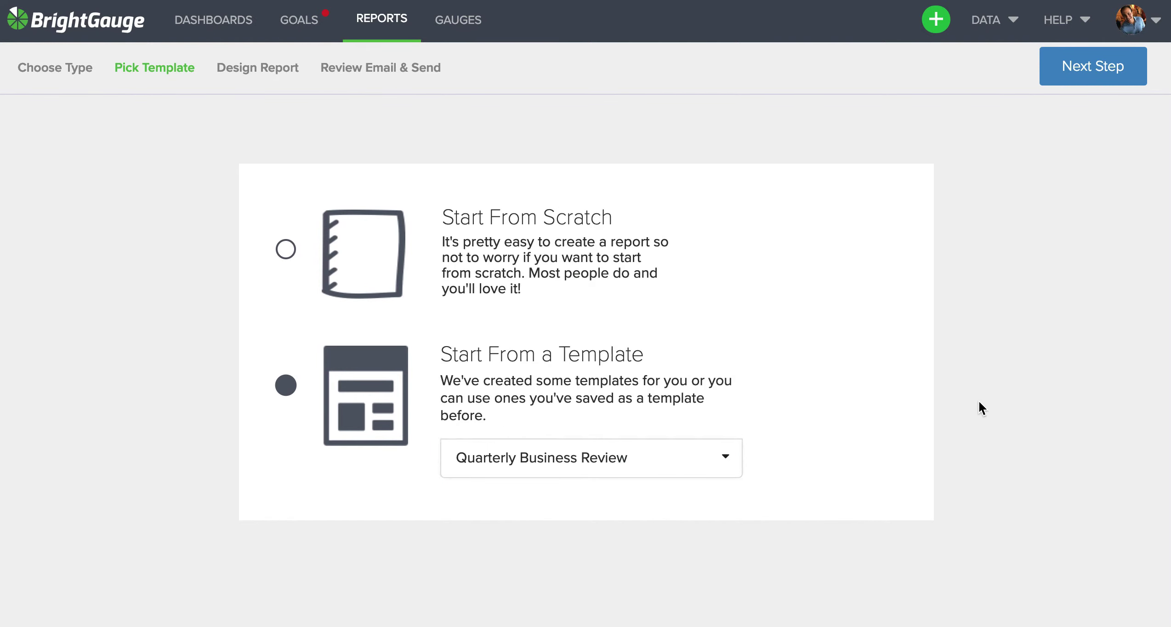
pyautogui.click(1082, 68)
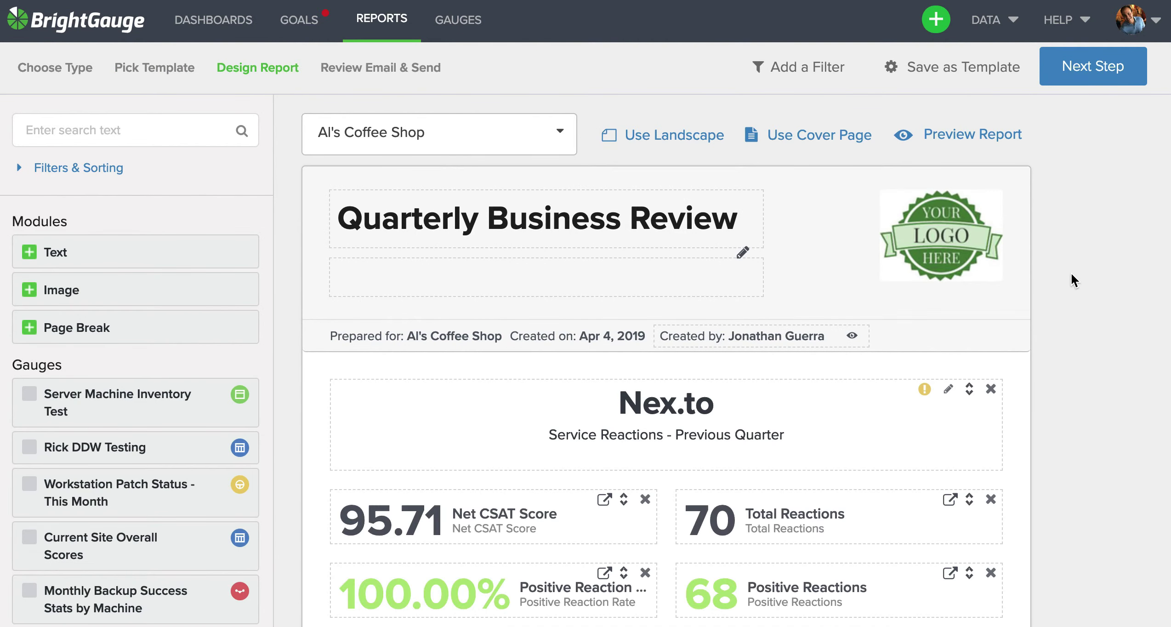
pyautogui.scroll(-15, 1070, 272)
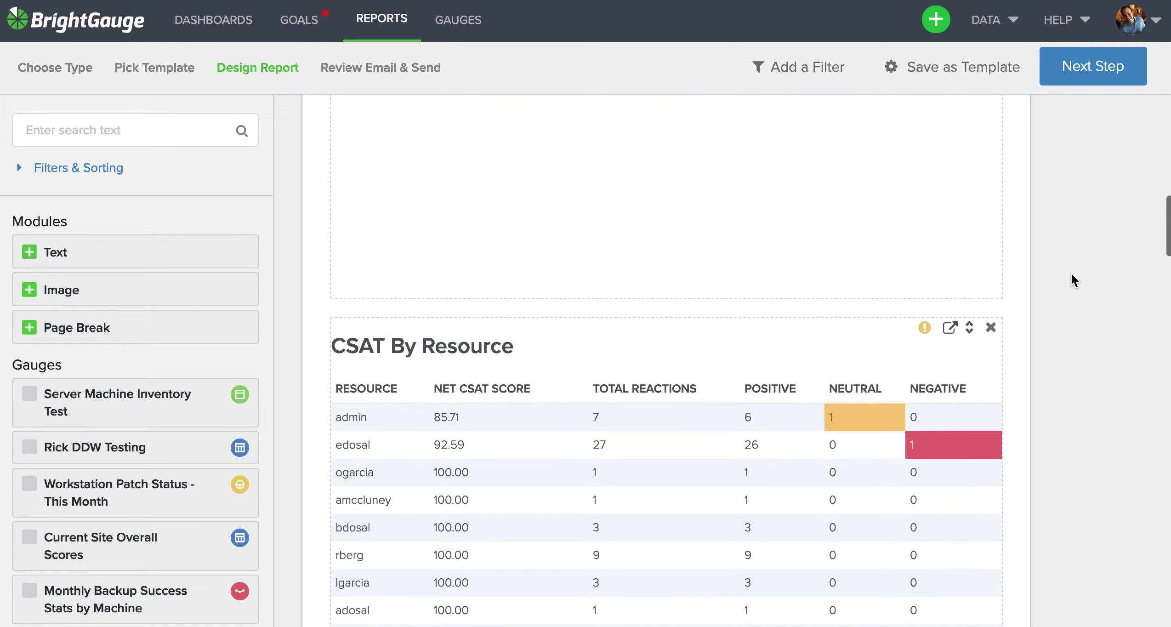
pyautogui.scroll(13, 1070, 271)
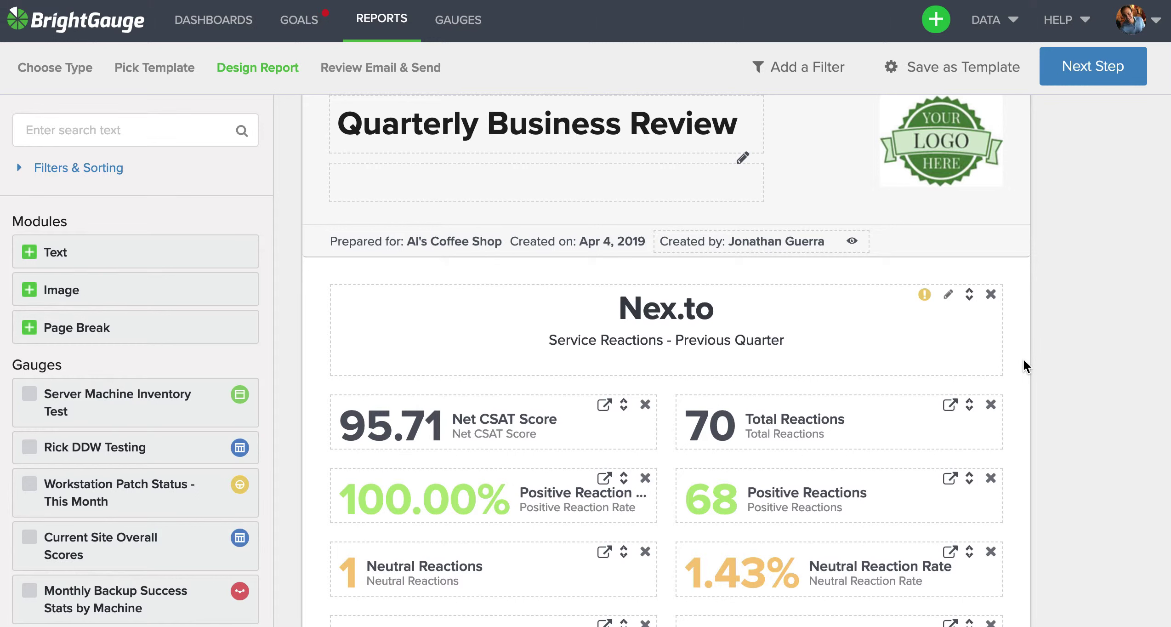
# - Filter the gauge library to the Backup Radar datasource
pyautogui.click(21, 169)
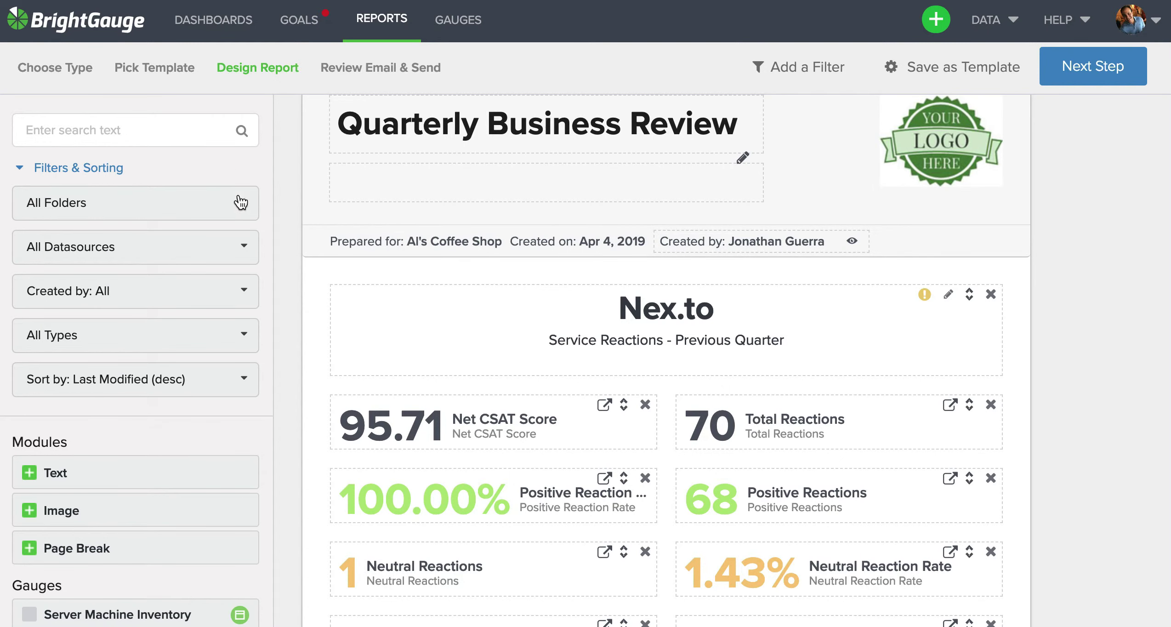
pyautogui.click(243, 256)
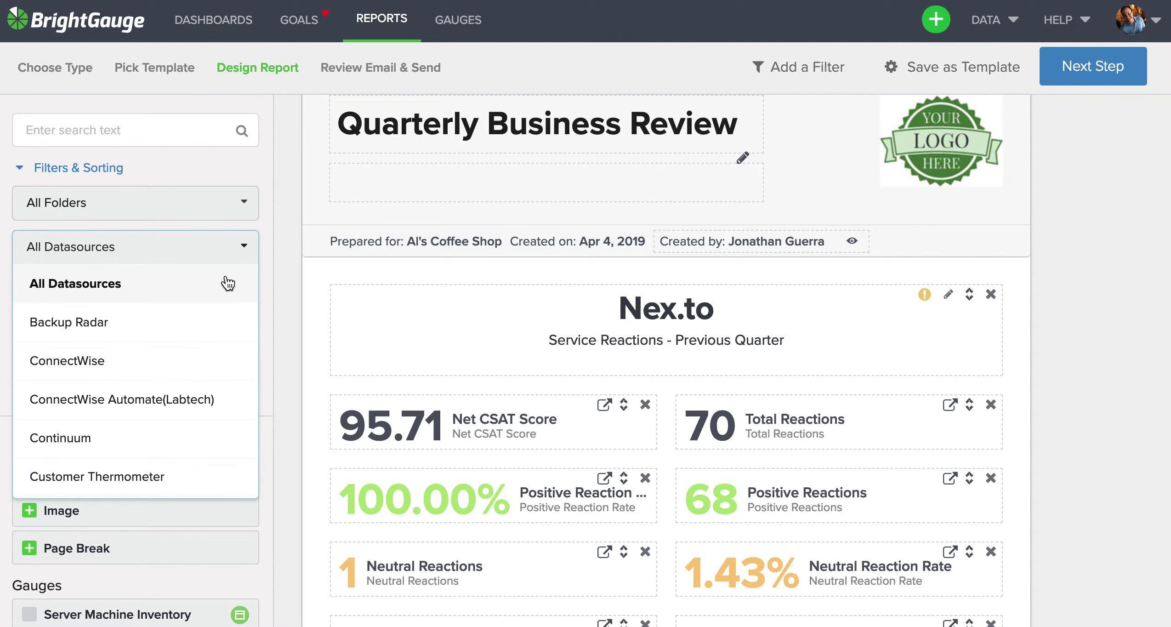
pyautogui.click(178, 343)
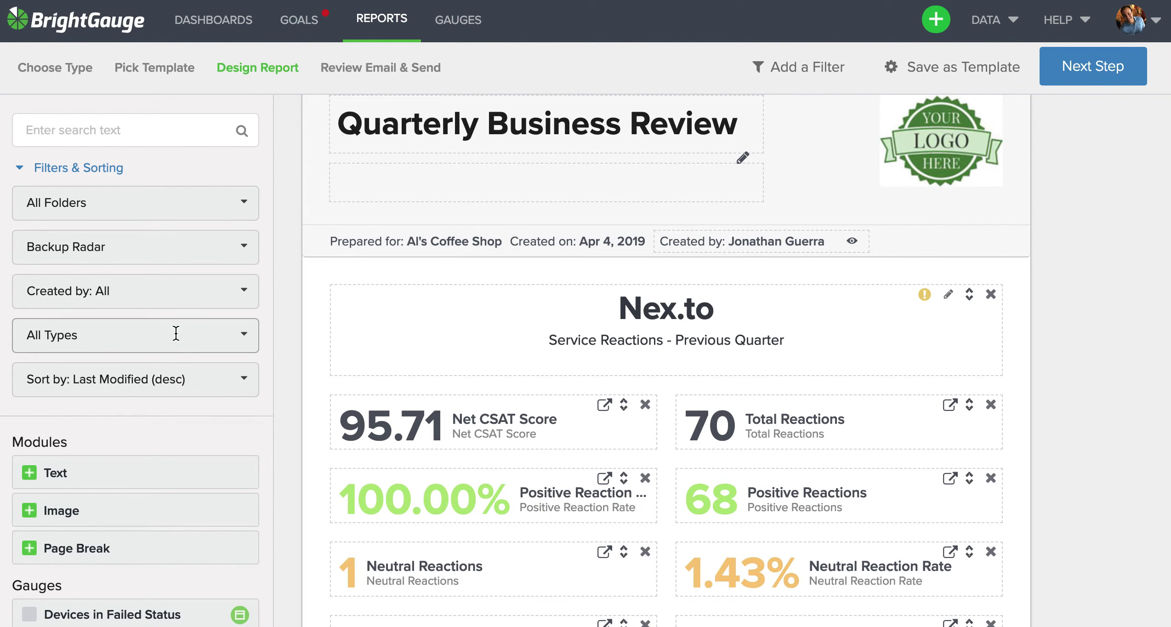
pyautogui.scroll(-4, 209, 576)
pyautogui.scroll(-1, 209, 579)
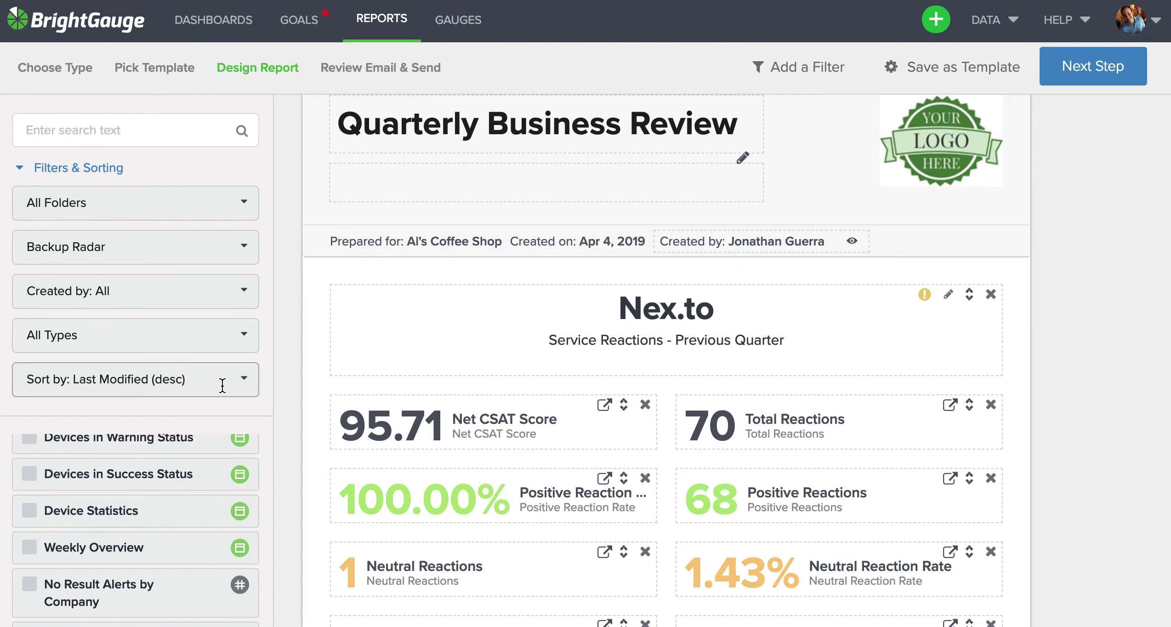
# - Scroll through the report to review the Connectwise Quarterly Service Metrics section
pyautogui.scroll(5, 209, 469)
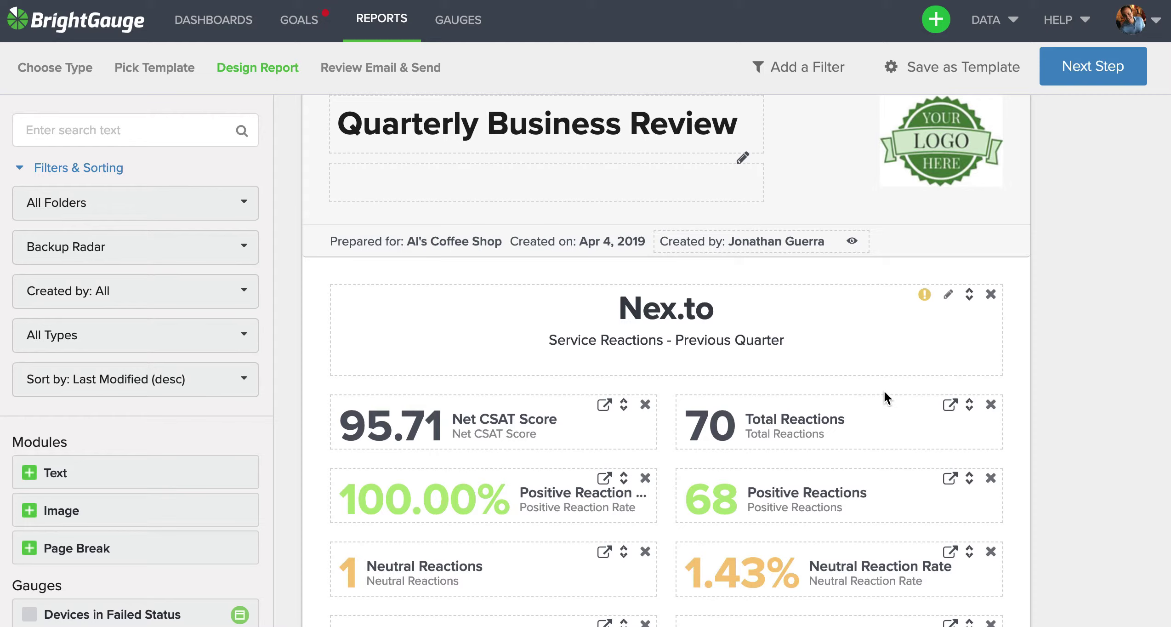
pyautogui.scroll(-15, 884, 389)
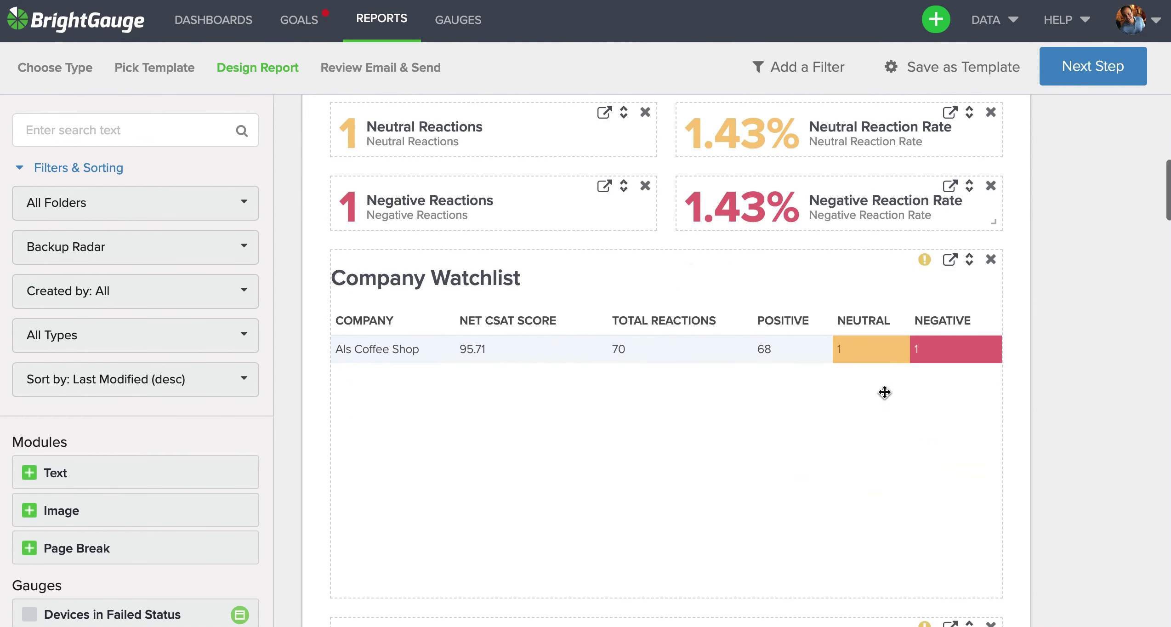
pyautogui.scroll(-10, 884, 392)
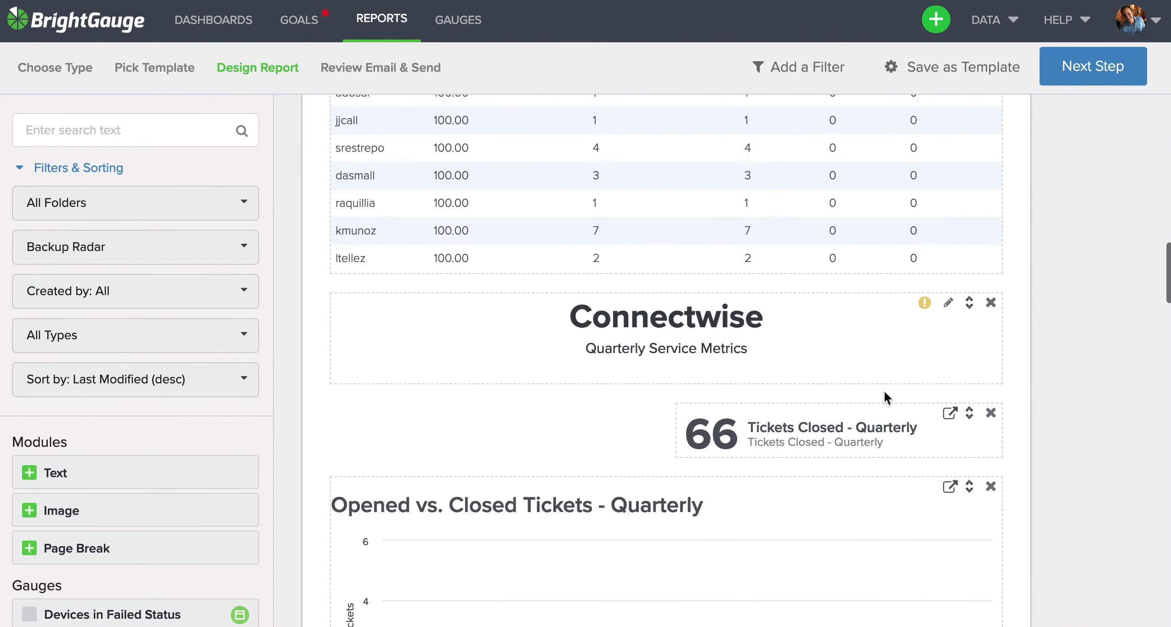
pyautogui.scroll(-5, 884, 390)
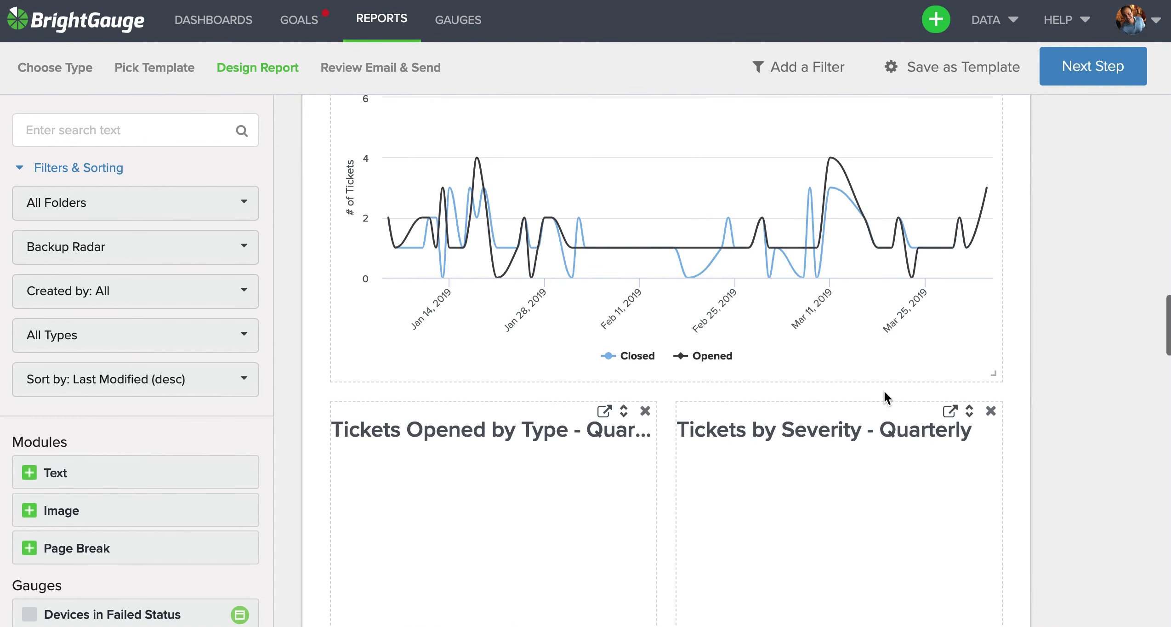
pyautogui.scroll(20, 884, 390)
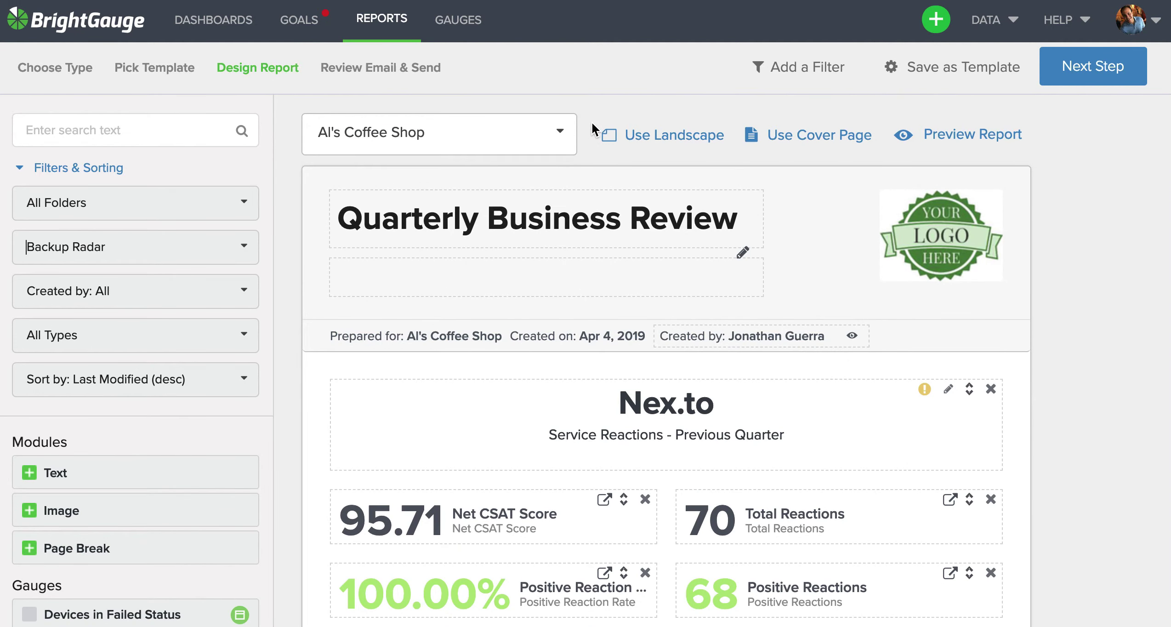
# - Switch the preview client from Al's Coffee Shop to BrightGauge
pyautogui.click(560, 140)
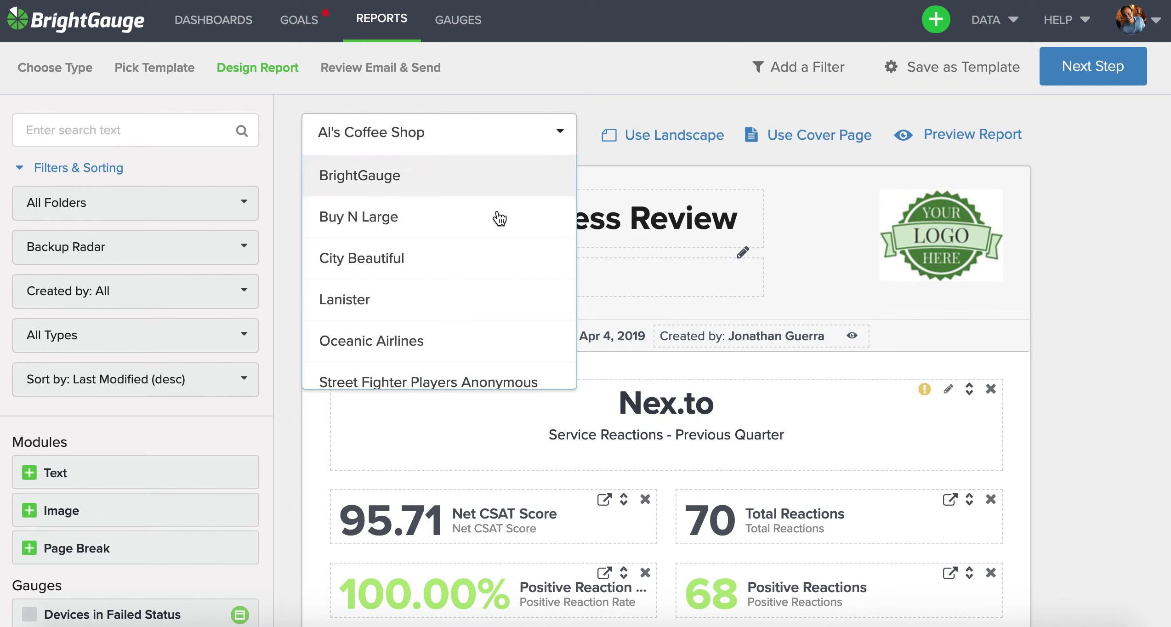
pyautogui.scroll(-2, 496, 221)
pyautogui.scroll(2, 496, 225)
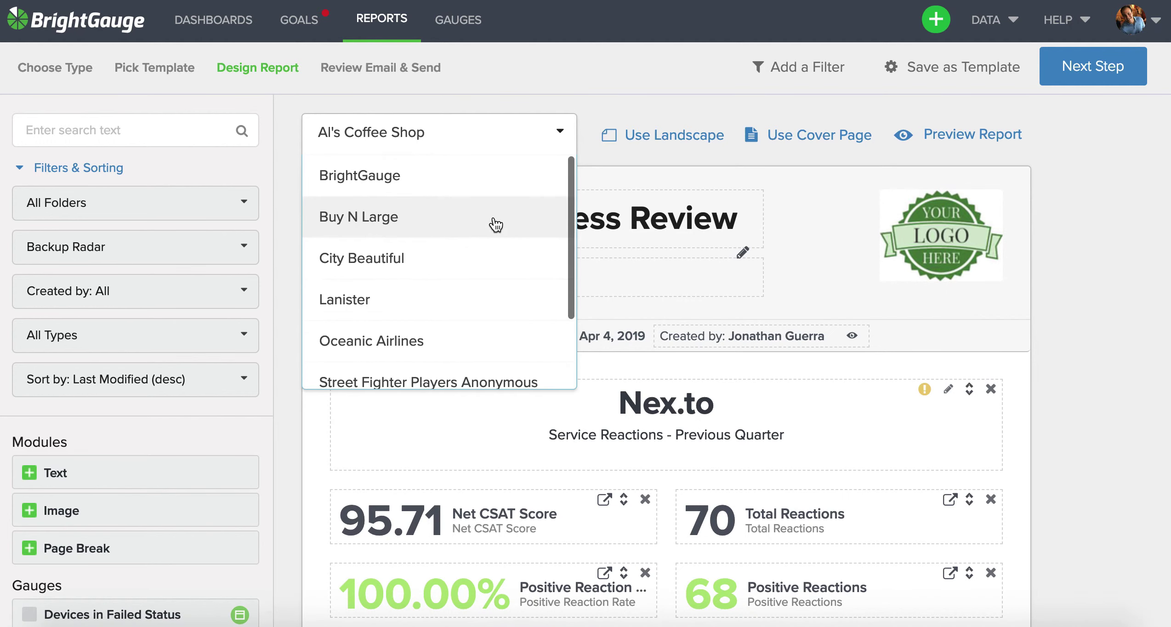
pyautogui.click(481, 186)
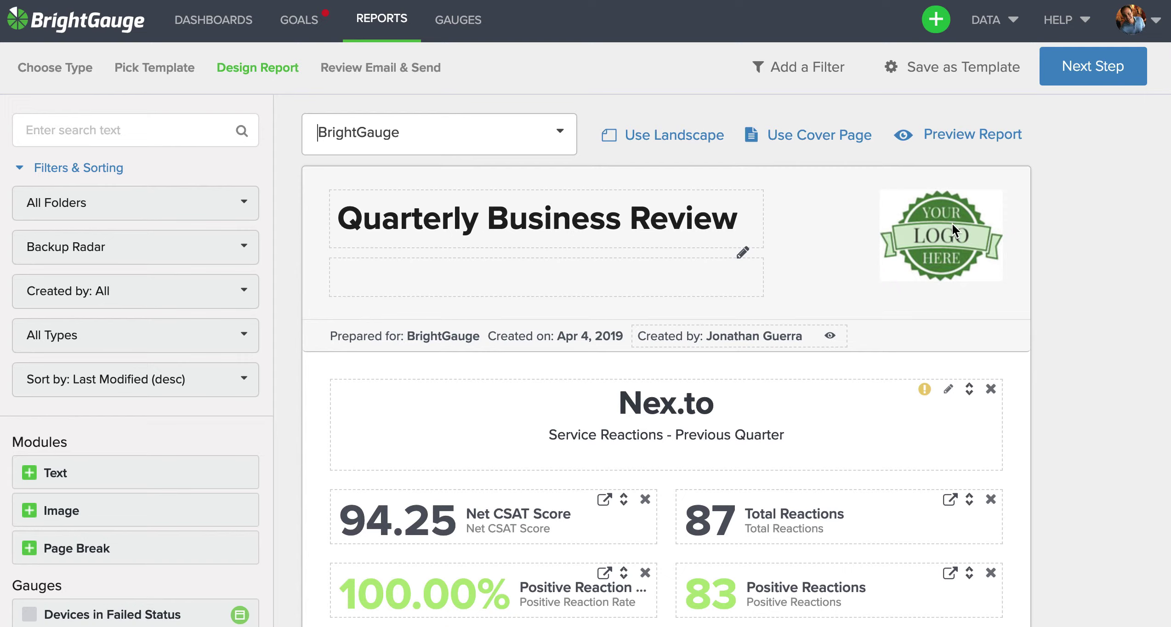
# - Enlarge the Net CSAT Score gauge tile by dragging its corner down and to the right
pyautogui.scroll(-5, 1029, 301)
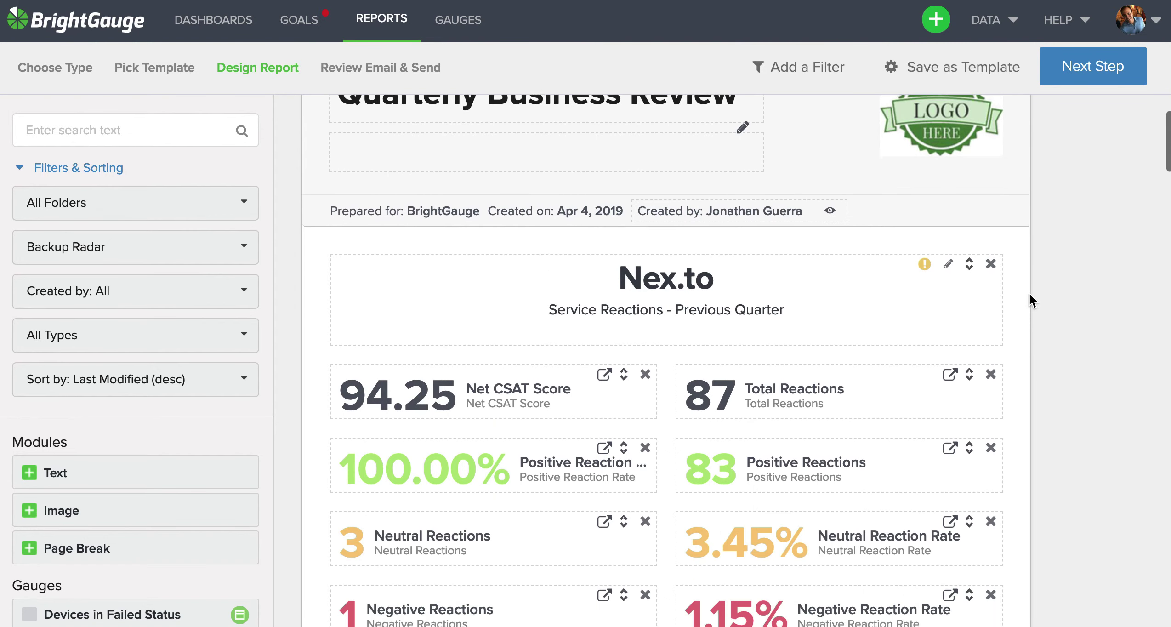
pyautogui.scroll(-1, 1029, 301)
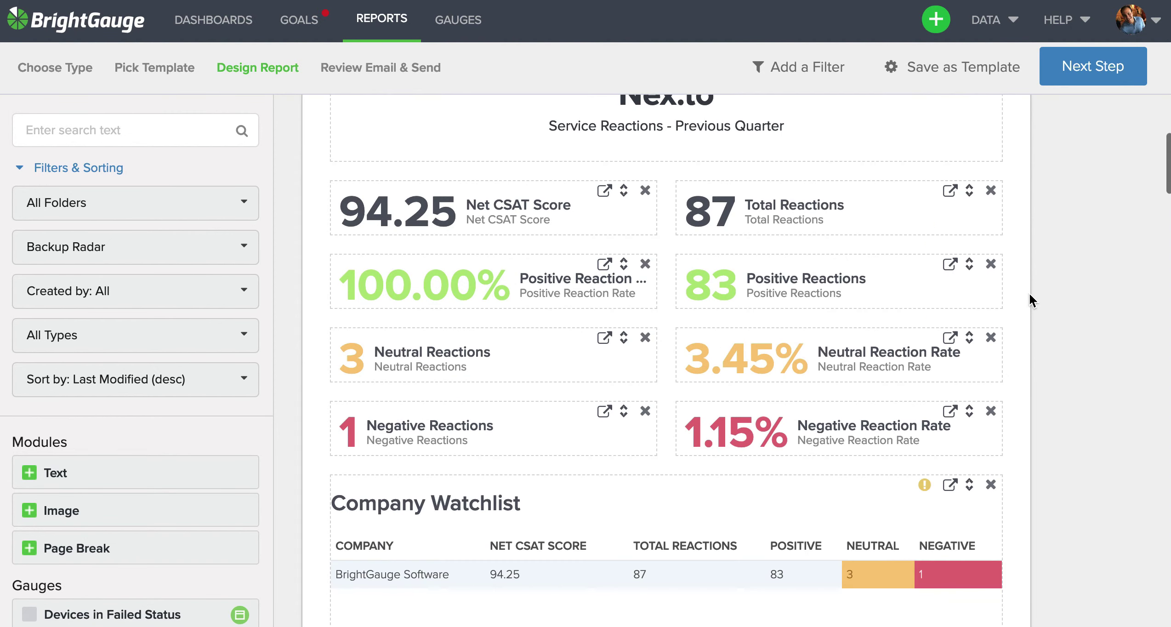
pyautogui.click(526, 191)
pyautogui.moveTo(526, 190); pyautogui.dragTo(641, 242)
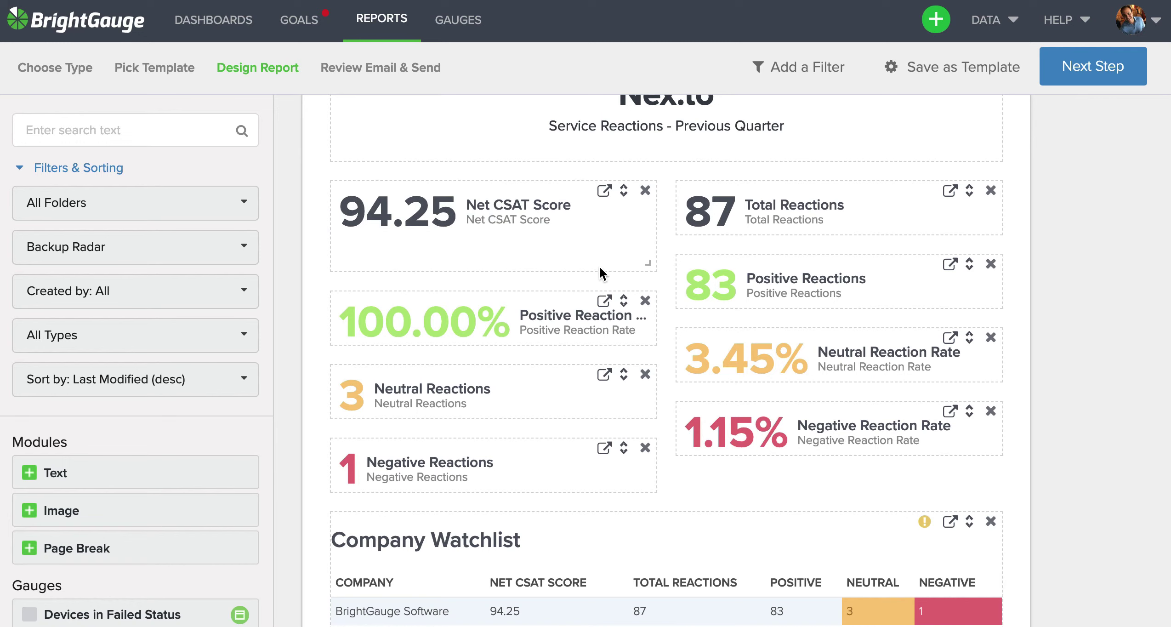
pyautogui.scroll(-5, 531, 450)
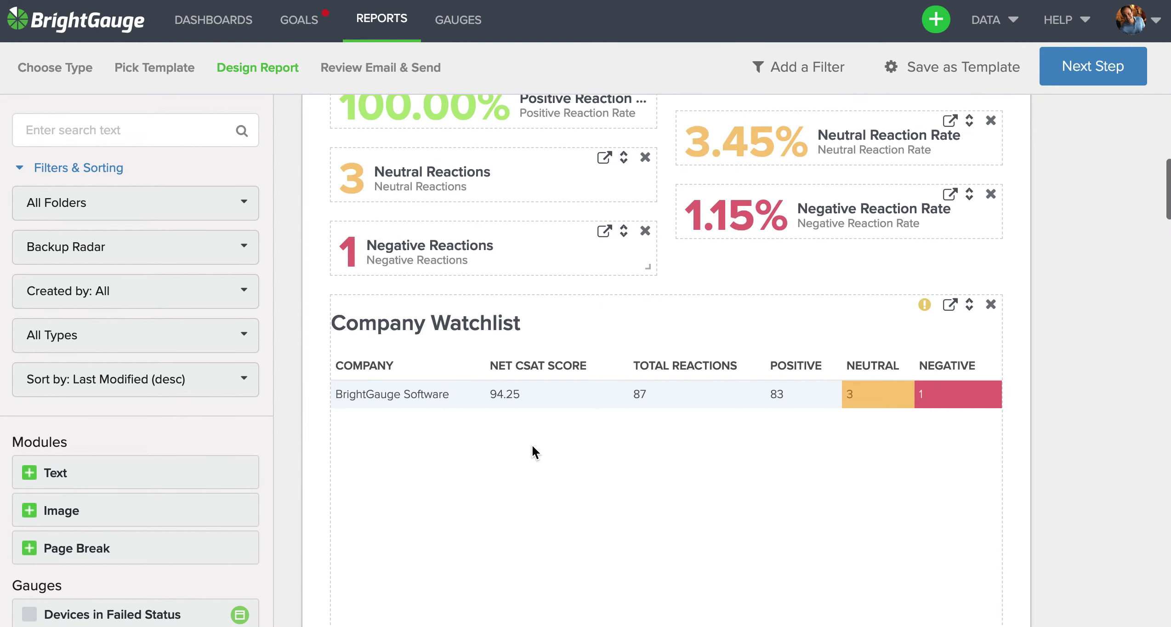
# - View the drilldown behind the Company Watchlist's 87 total reactions, then close it and return to the top of the report
pyautogui.click(641, 394)
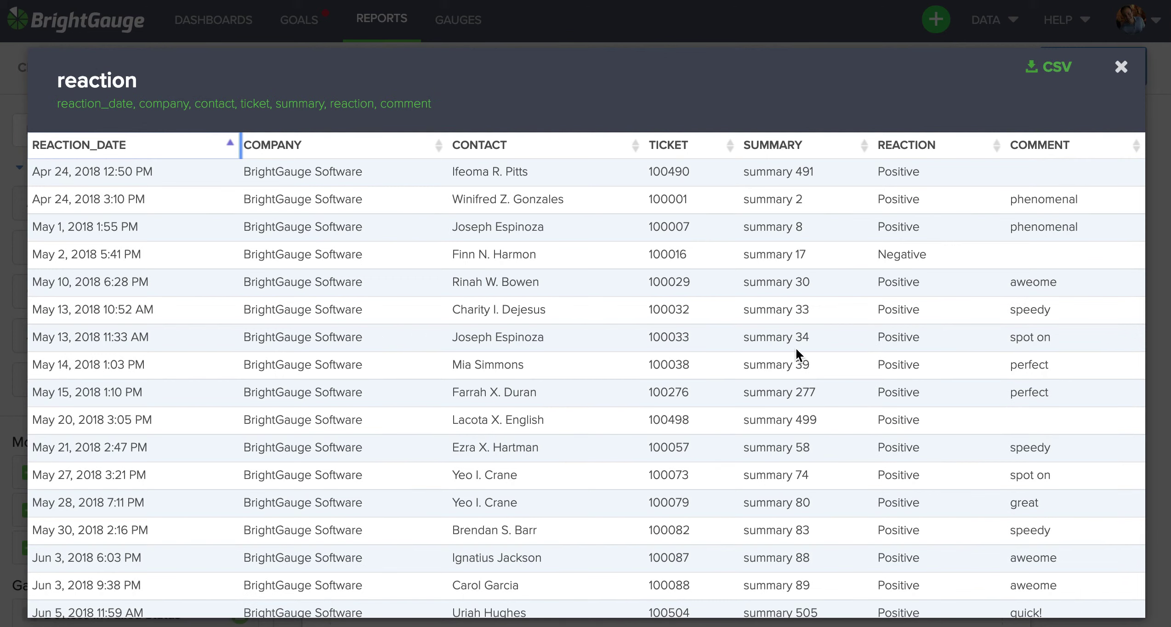
pyautogui.click(1122, 68)
pyautogui.scroll(10, 841, 296)
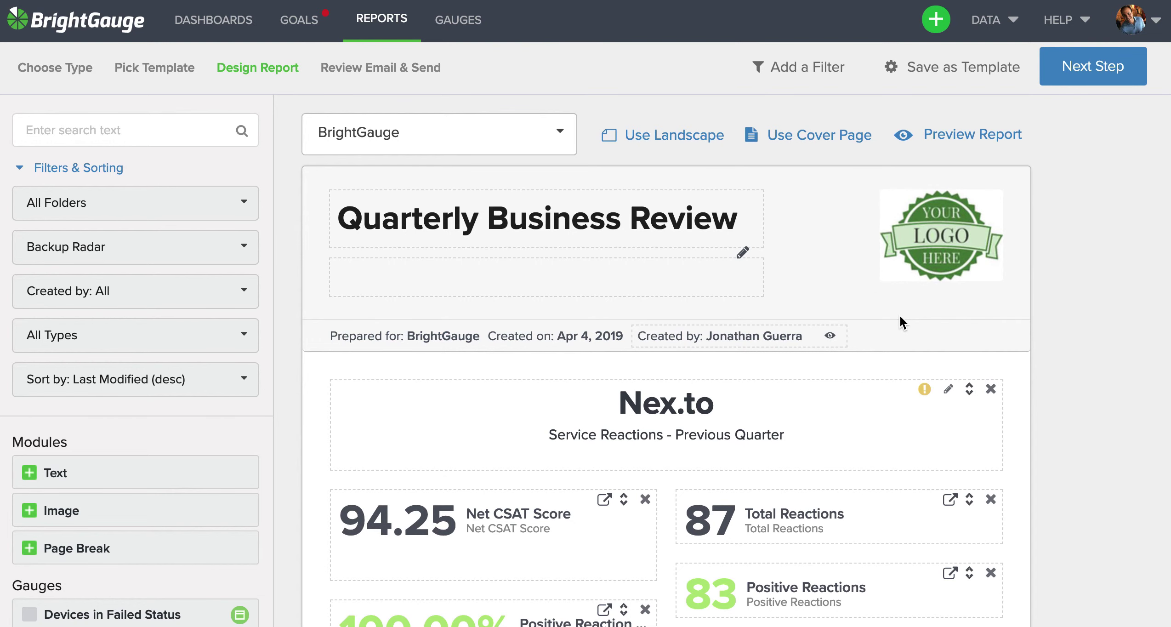
pyautogui.scroll(-6, 899, 315)
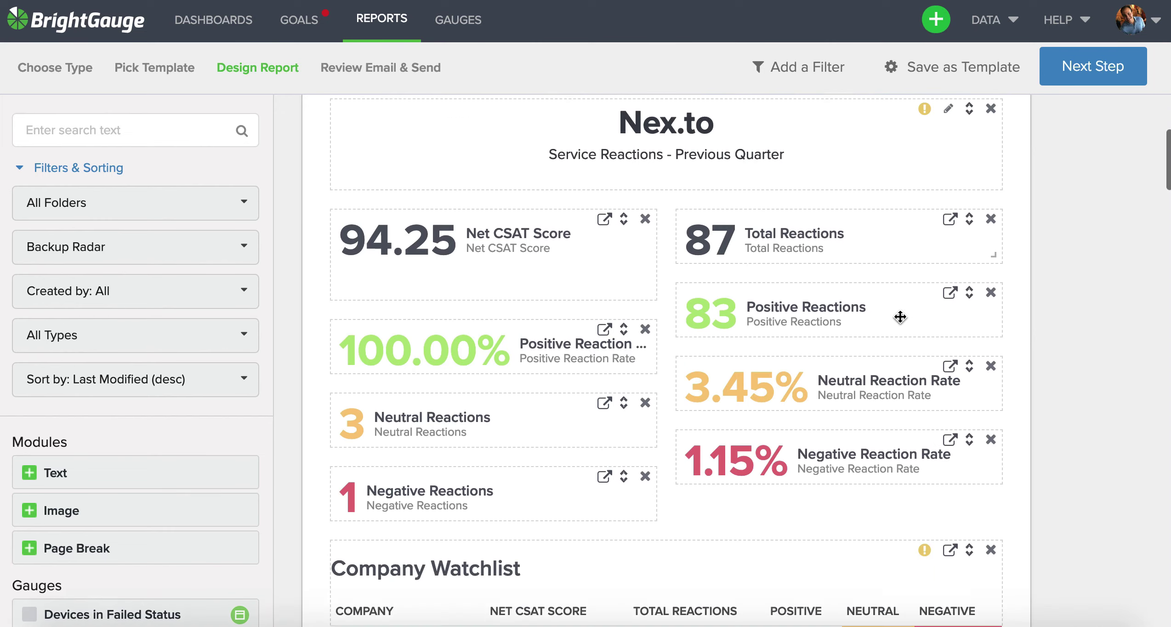
pyautogui.scroll(-1, 899, 317)
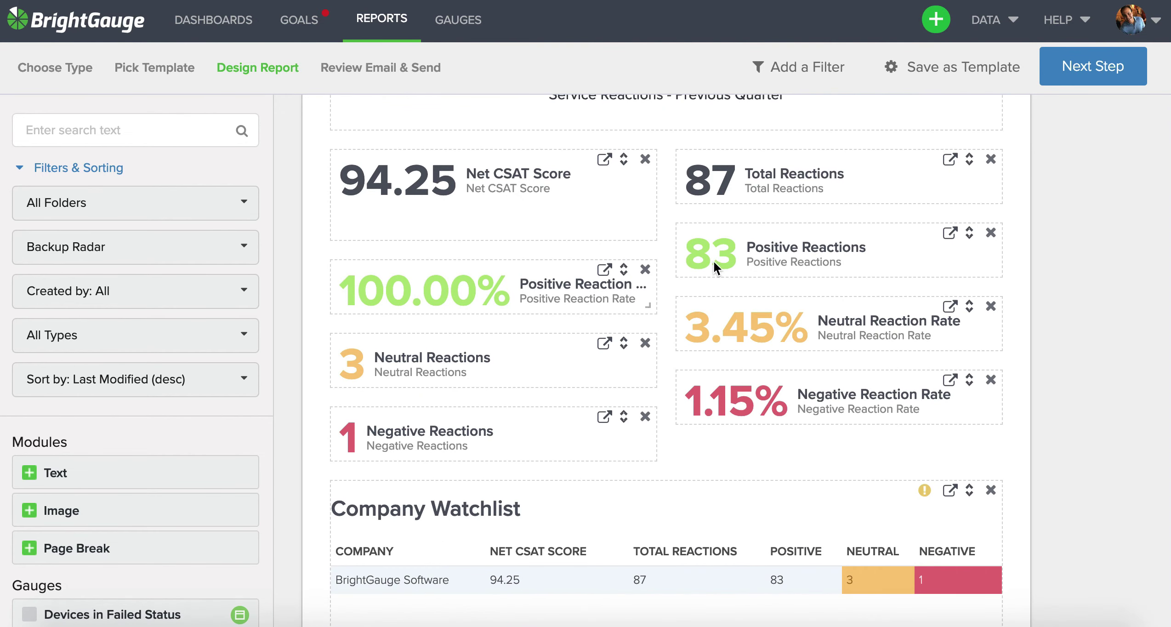
pyautogui.scroll(-15, 887, 468)
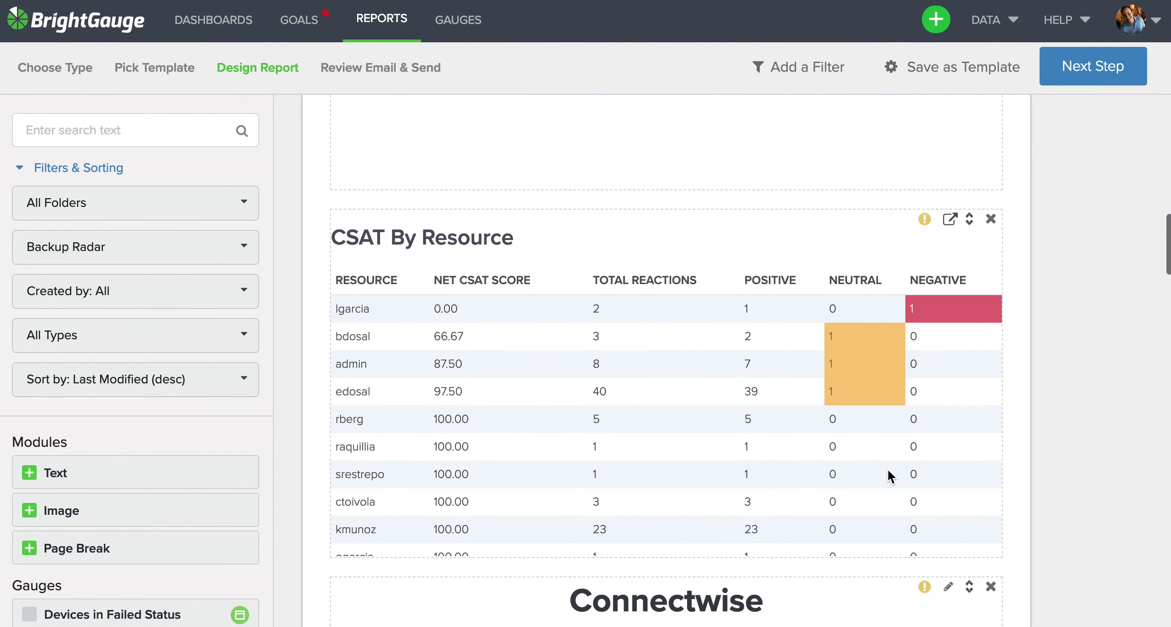
pyautogui.scroll(-1, 887, 468)
pyautogui.scroll(15, 1102, 317)
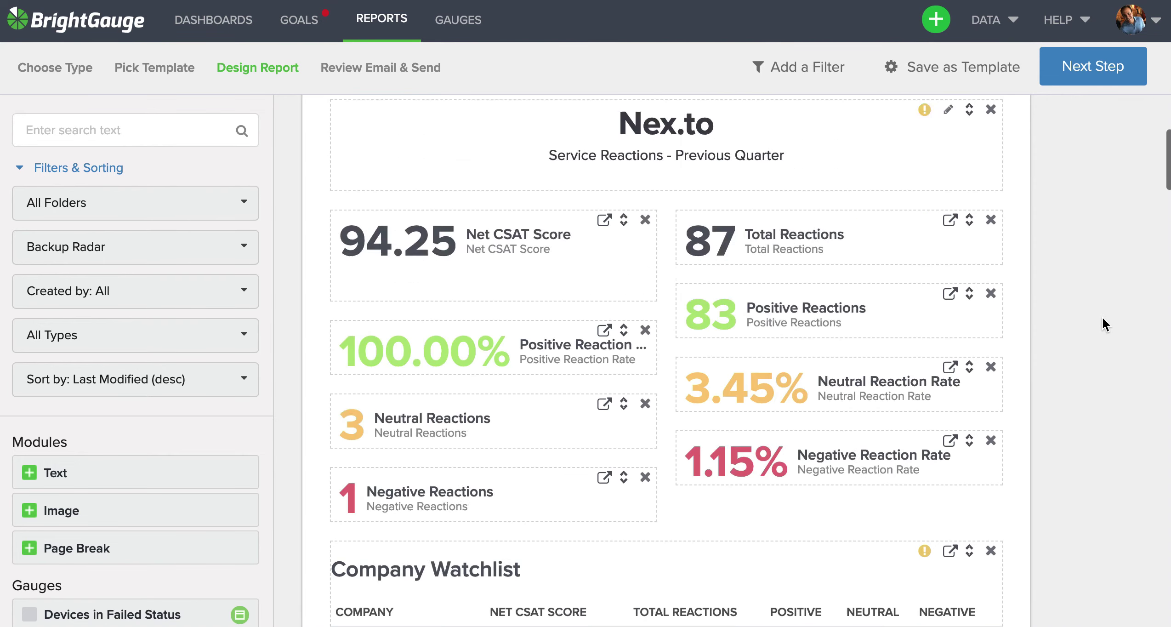
pyautogui.scroll(6, 1102, 316)
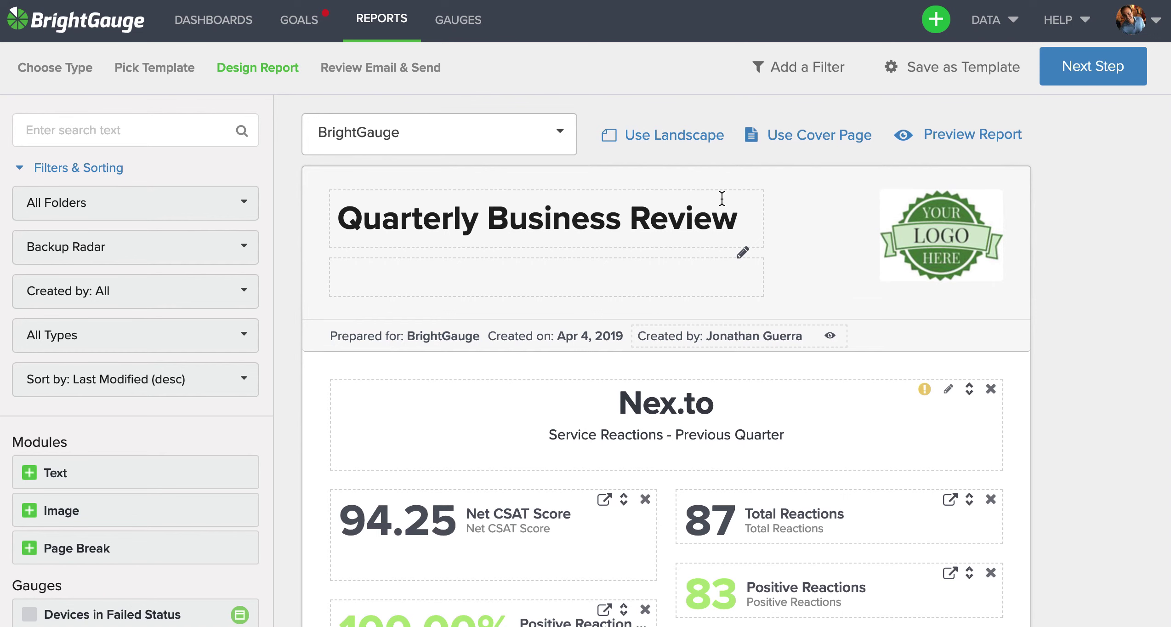
pyautogui.click(695, 146)
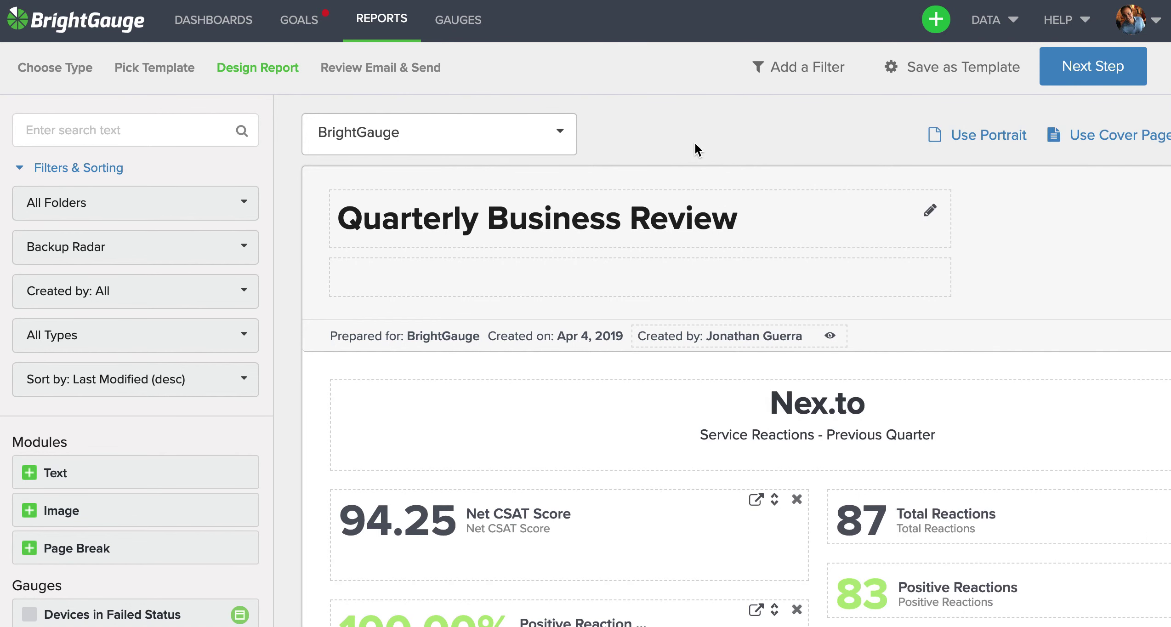
pyautogui.click(995, 136)
pyautogui.click(826, 147)
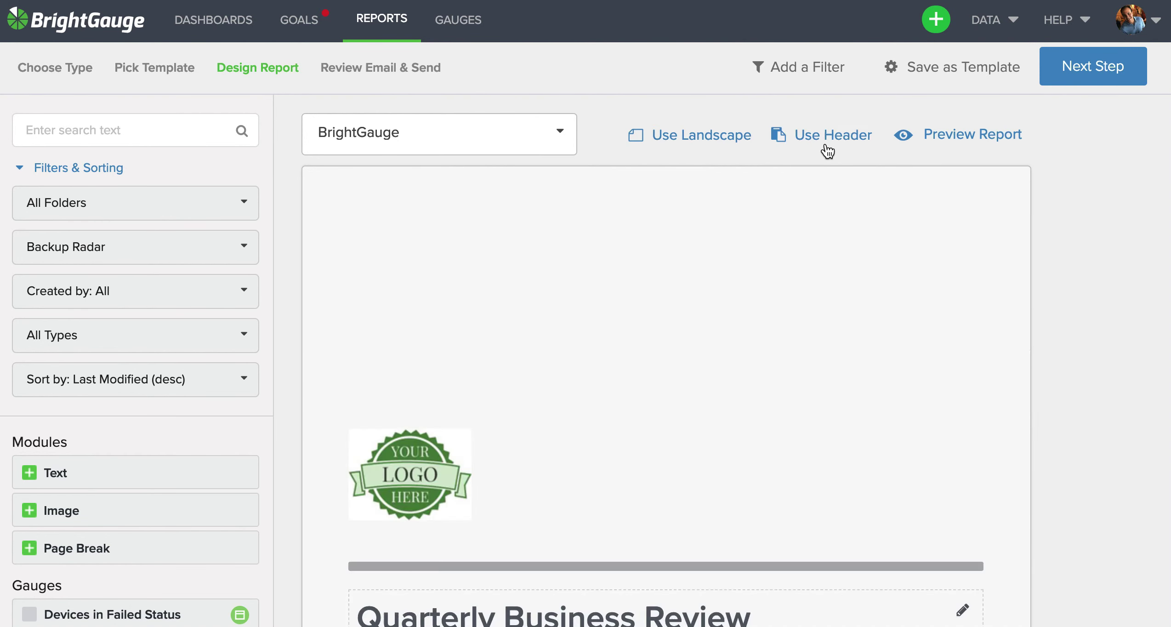
pyautogui.click(827, 148)
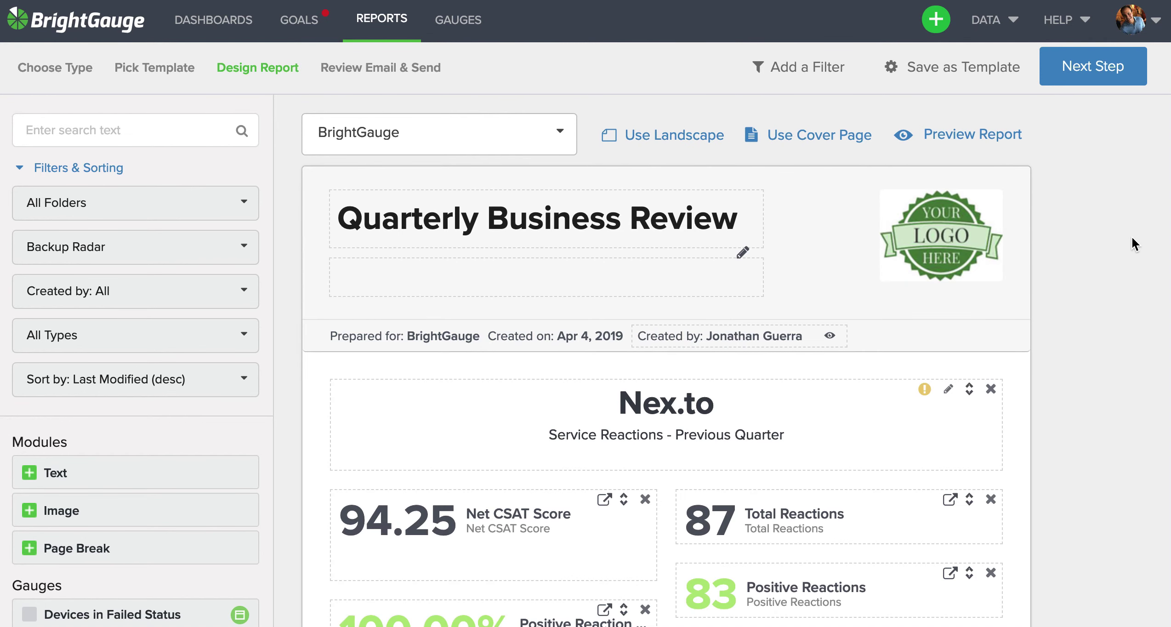
# - Advance to Review Email & Send and set the To field to All Client Recipients
pyautogui.click(1091, 82)
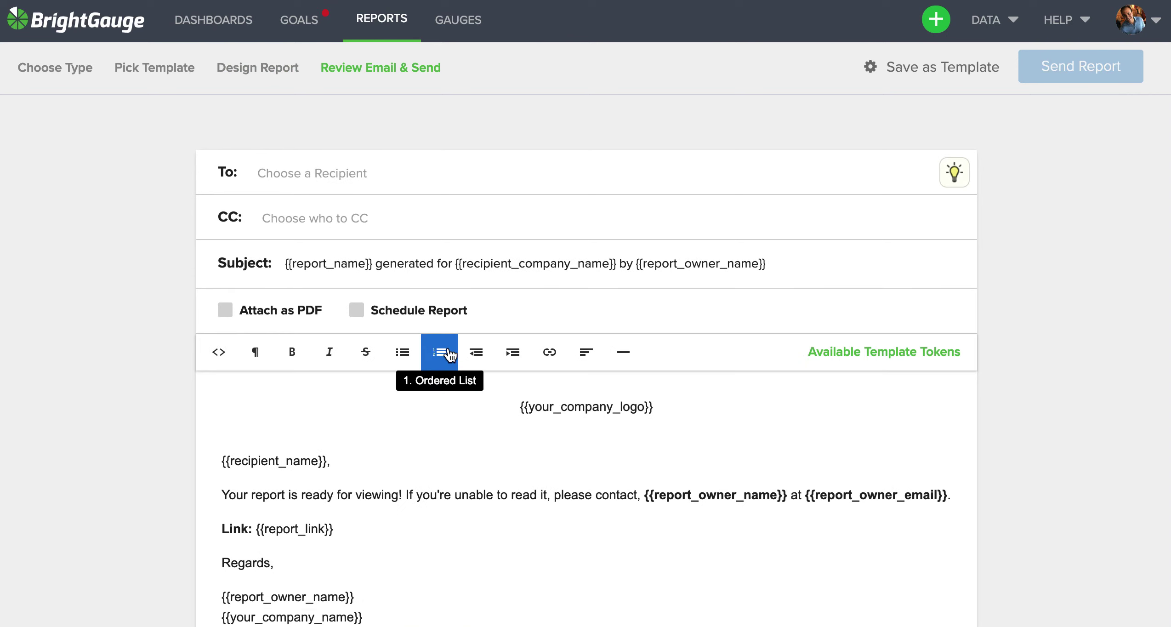
pyautogui.click(334, 179)
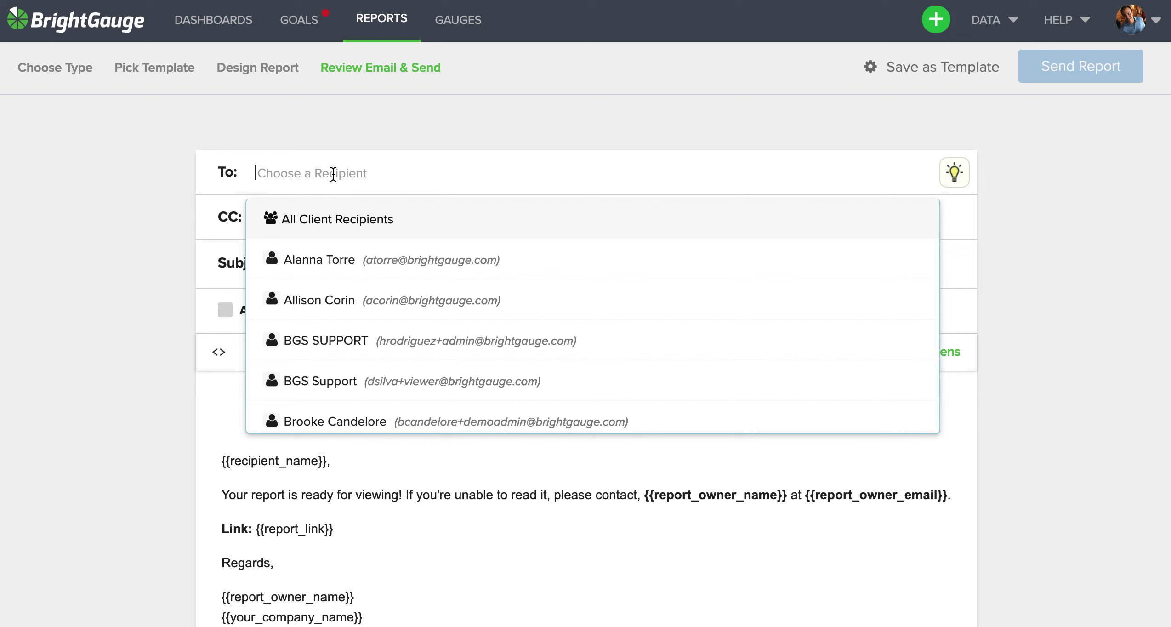
pyautogui.click(357, 218)
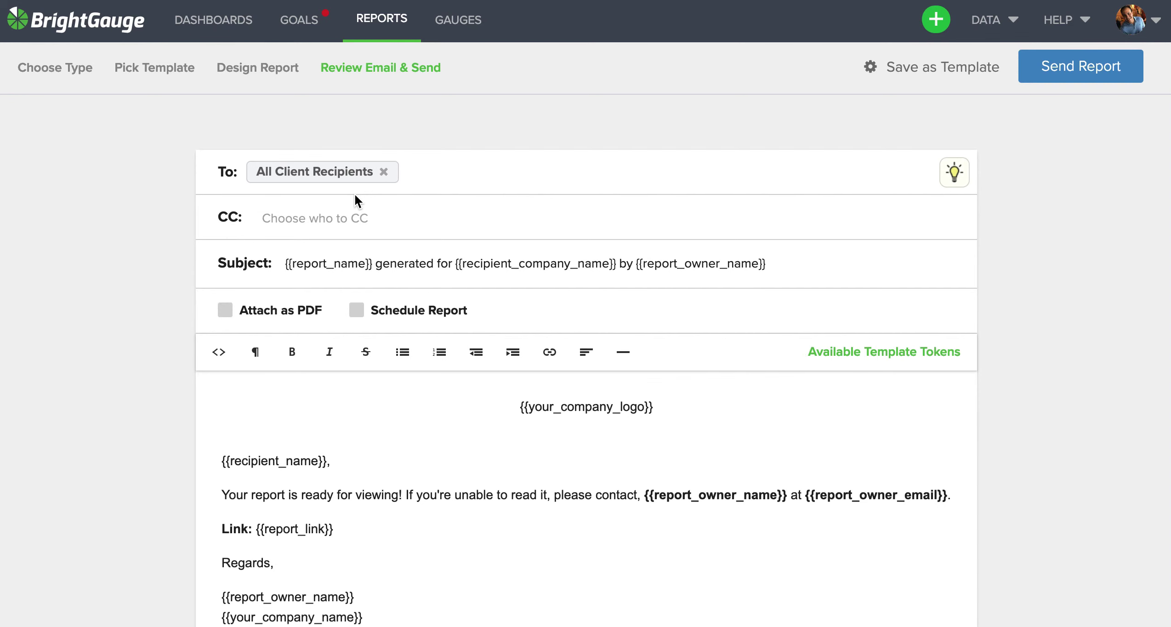
pyautogui.scroll(-2, 177, 273)
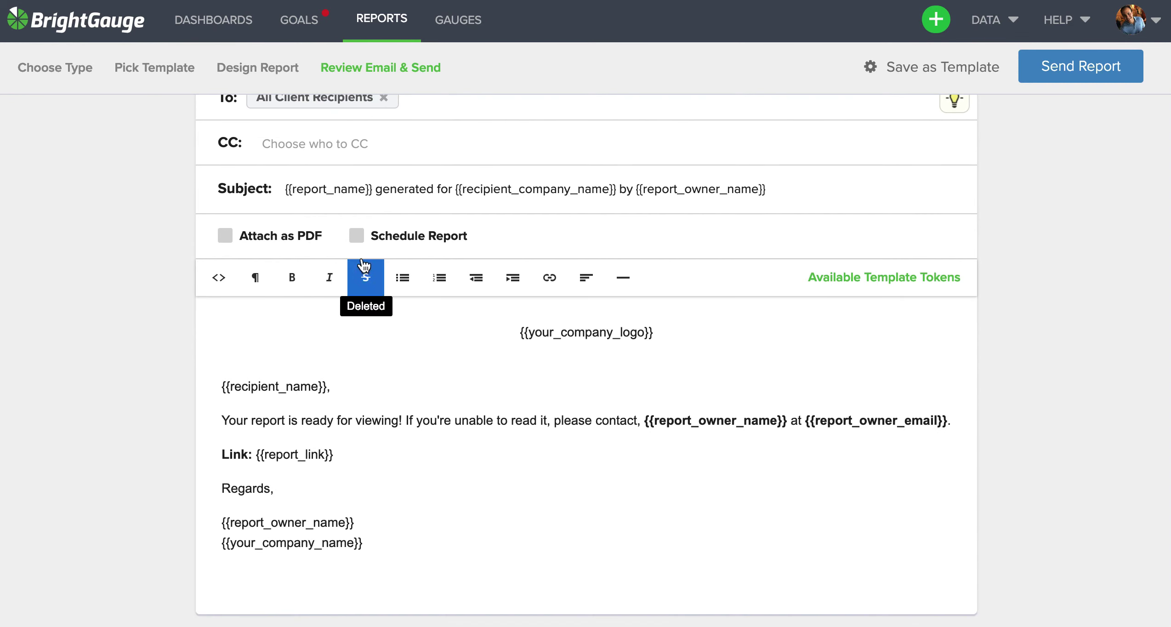
# - Enable Schedule Report: Monthly, every 3 months, by Day of Week on the first Monday at 09:00 am
pyautogui.click(361, 235)
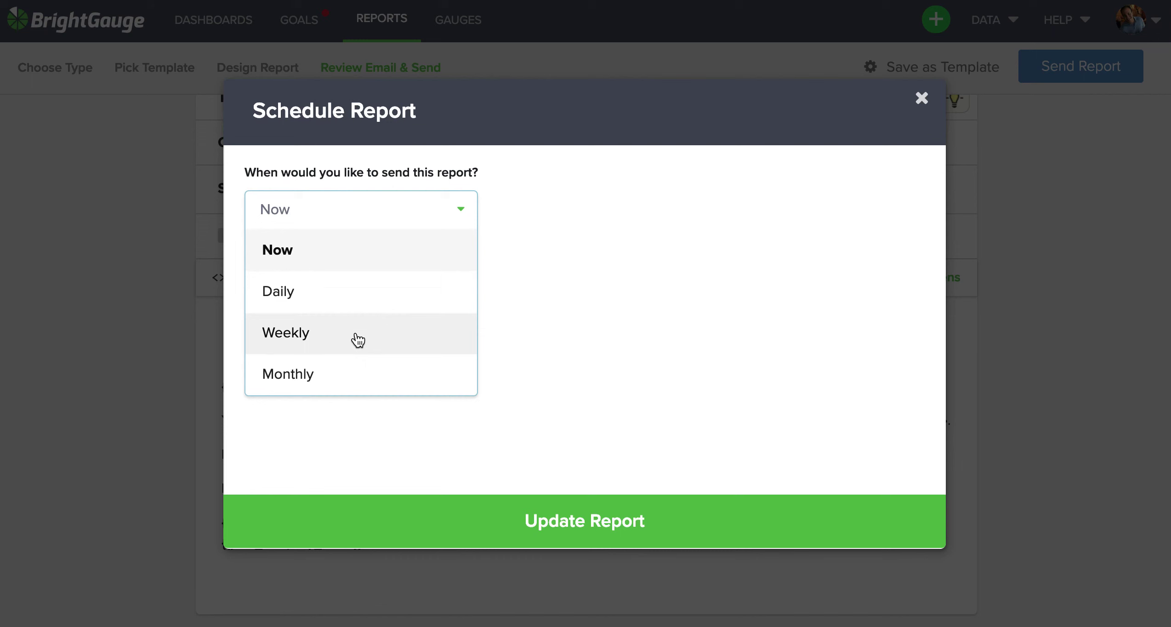
pyautogui.click(344, 380)
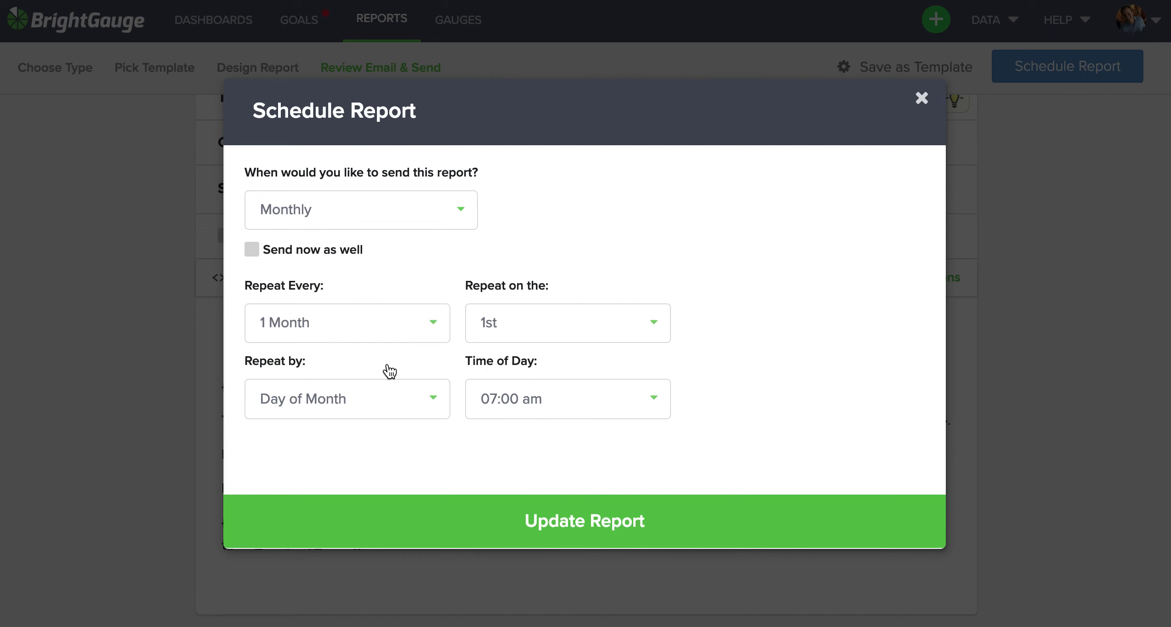
pyautogui.click(426, 343)
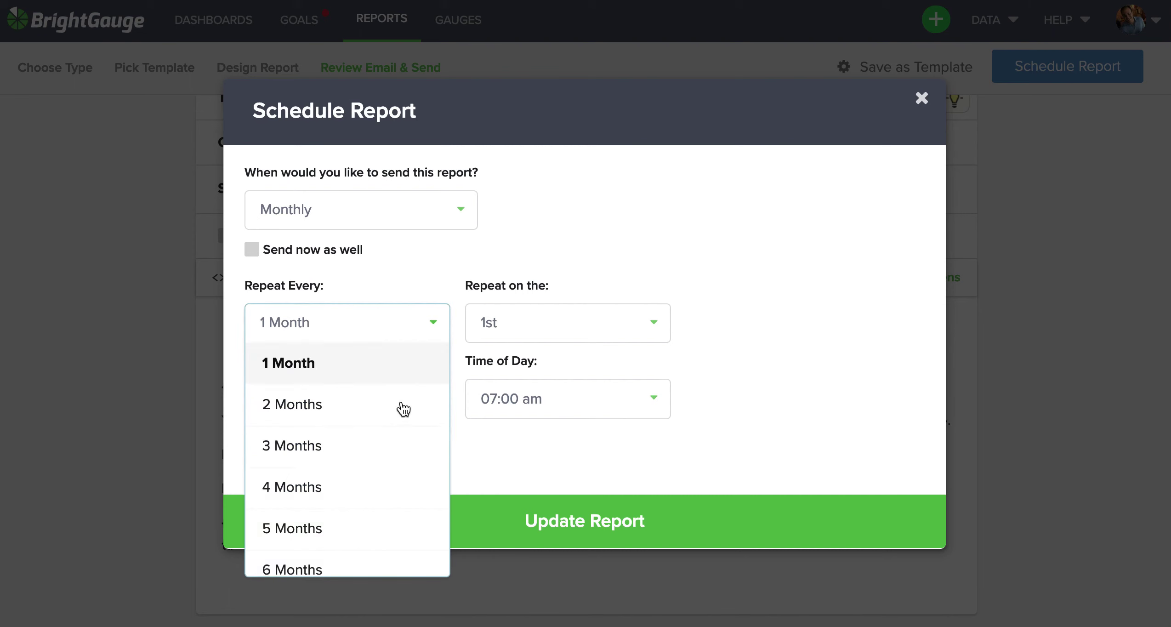
pyautogui.click(389, 441)
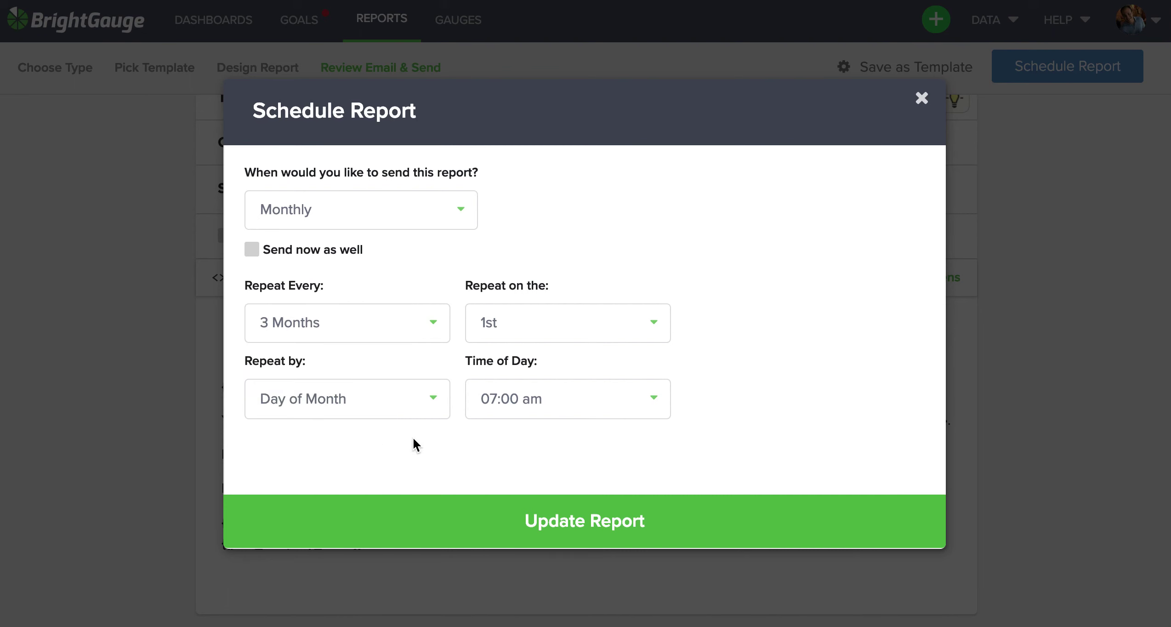
pyautogui.click(428, 412)
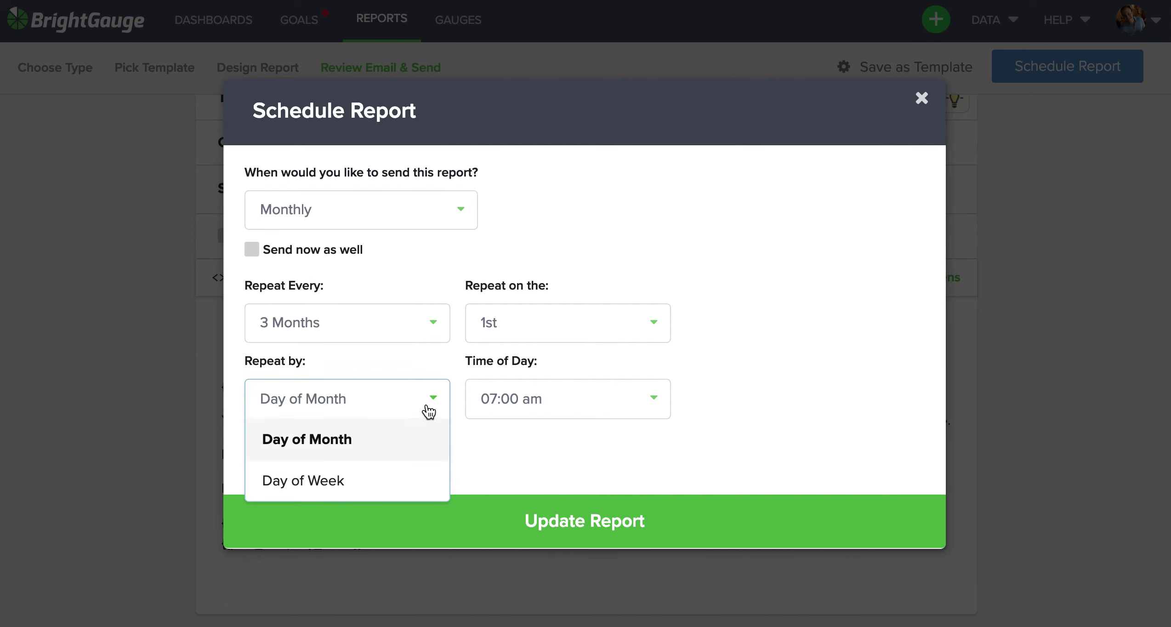
pyautogui.click(388, 477)
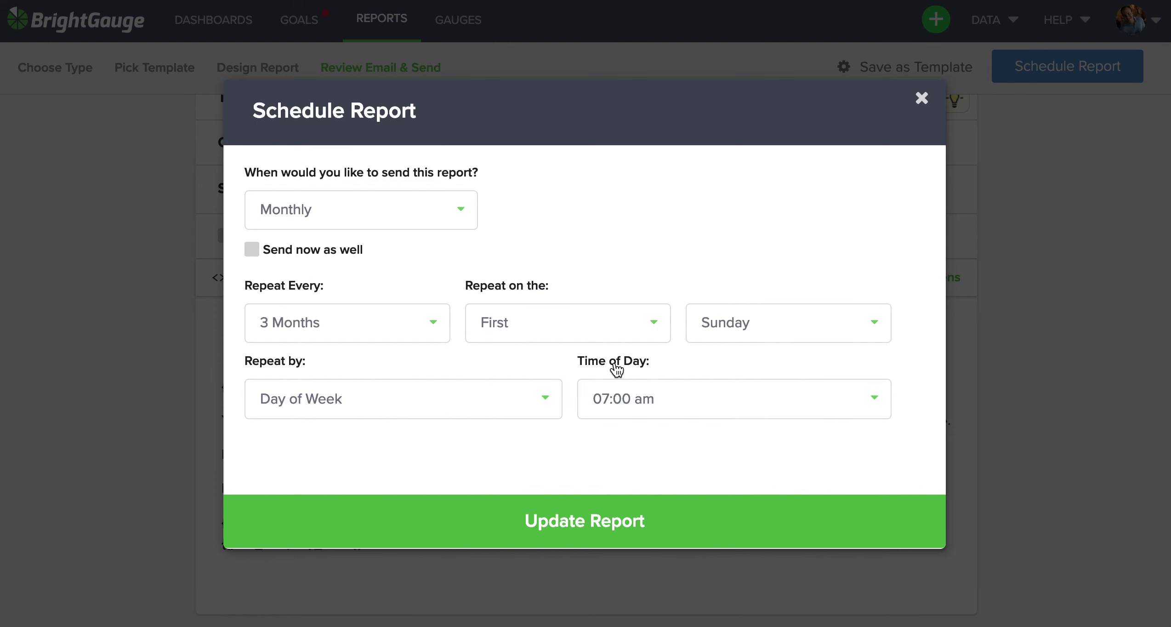
pyautogui.click(855, 340)
pyautogui.click(803, 404)
pyautogui.click(736, 417)
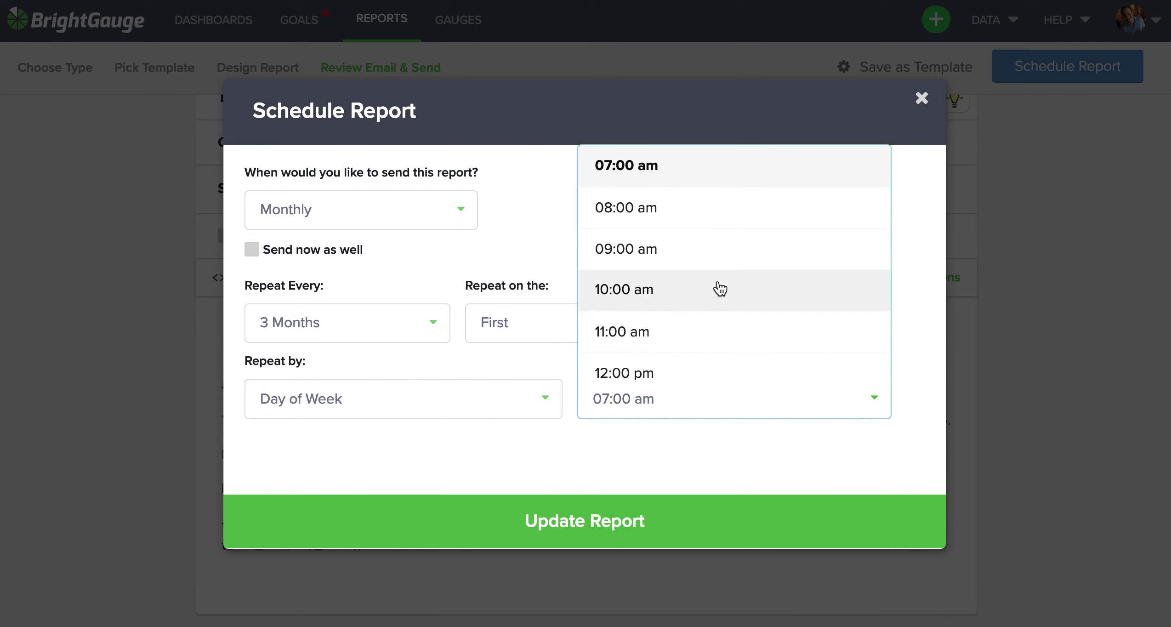
pyautogui.click(720, 266)
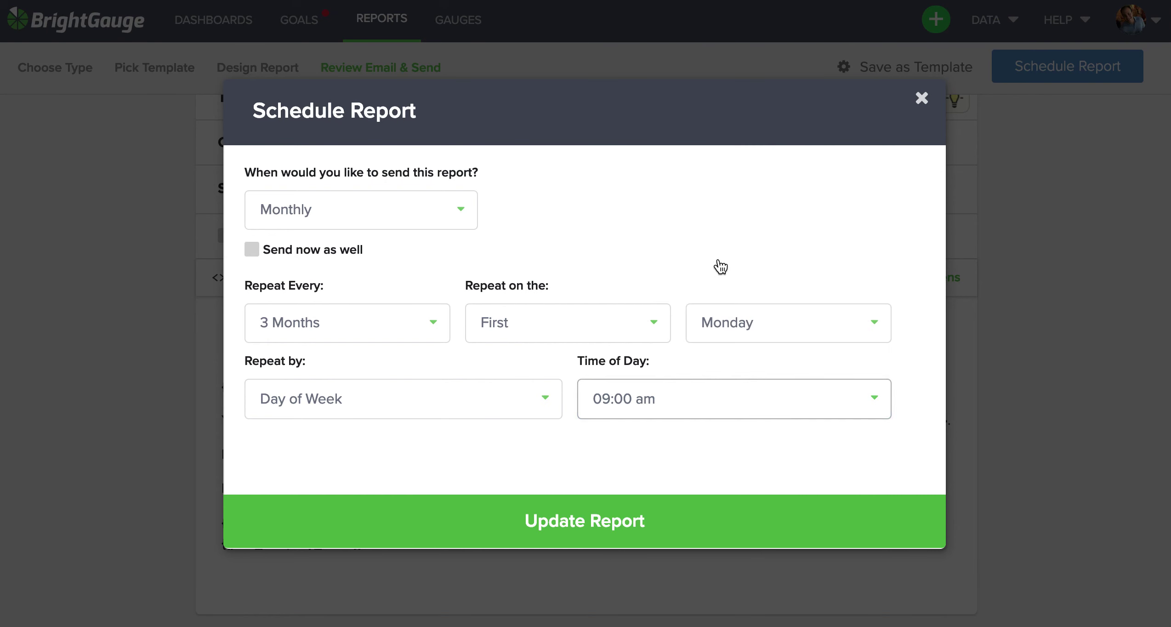
# - Save the schedule with Update Report and enable Attach as PDF
pyautogui.click(577, 520)
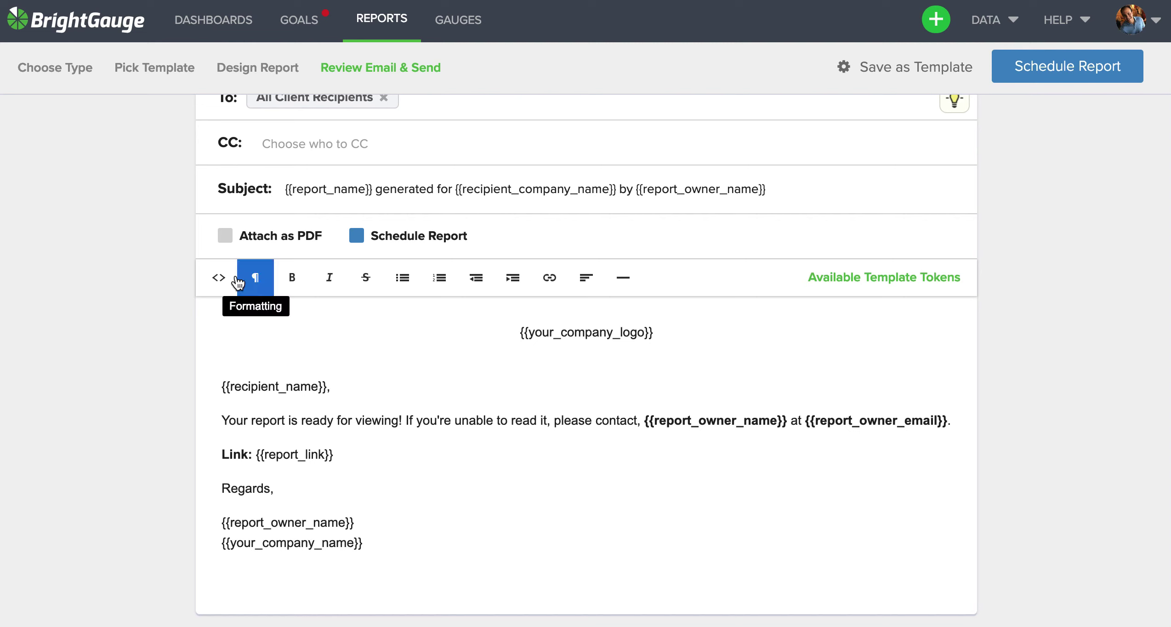
pyautogui.click(225, 237)
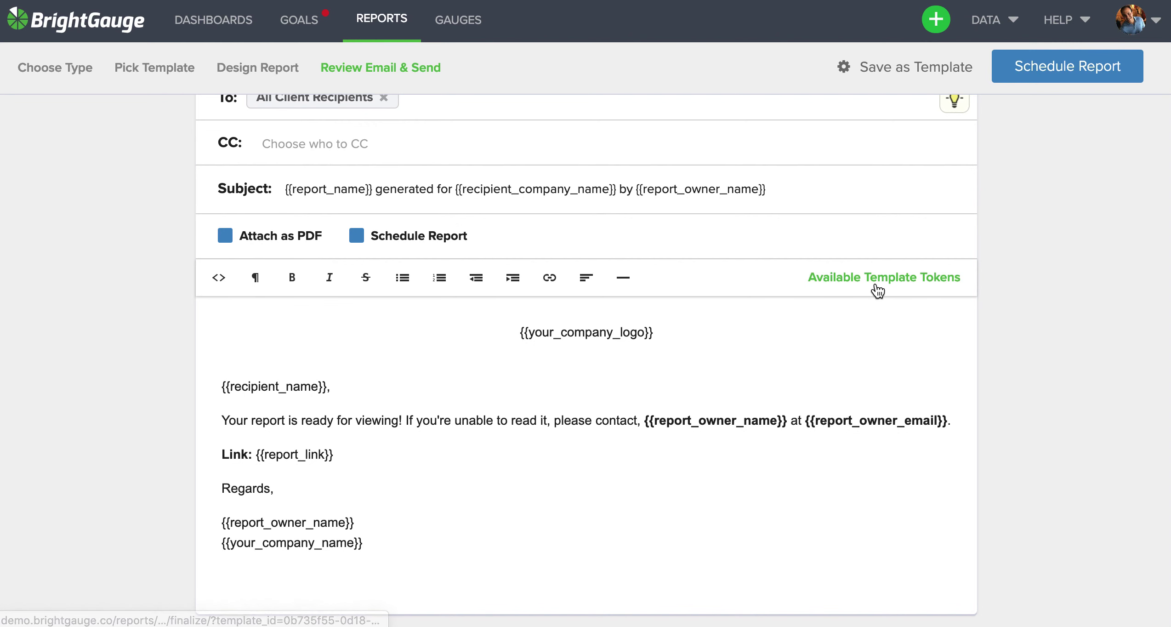
pyautogui.moveTo(878, 291)
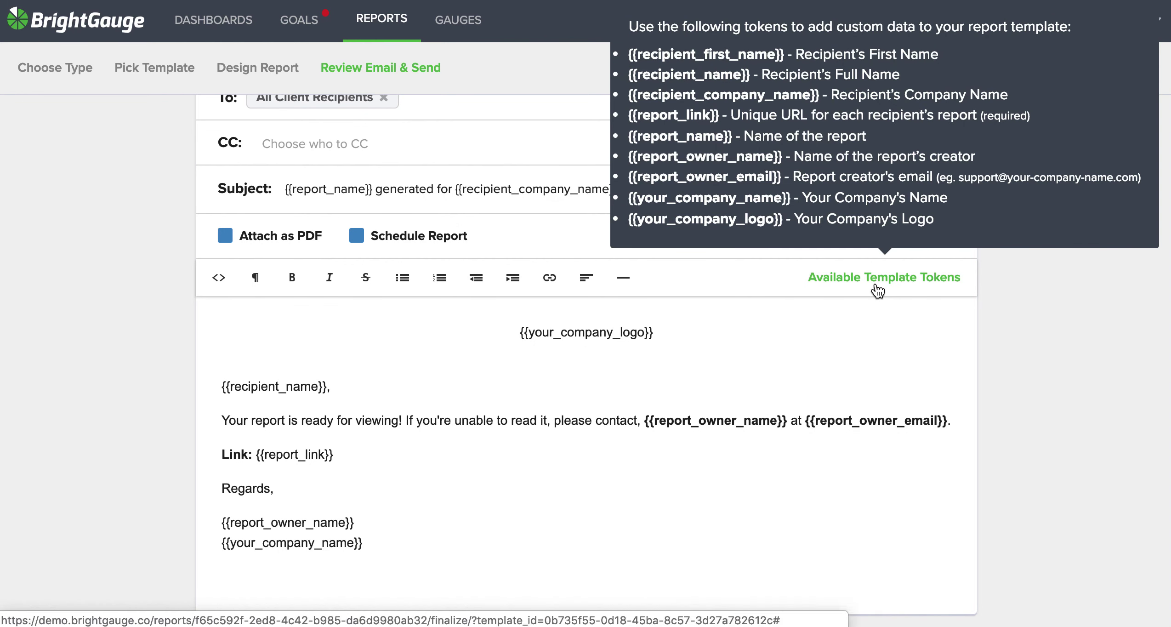